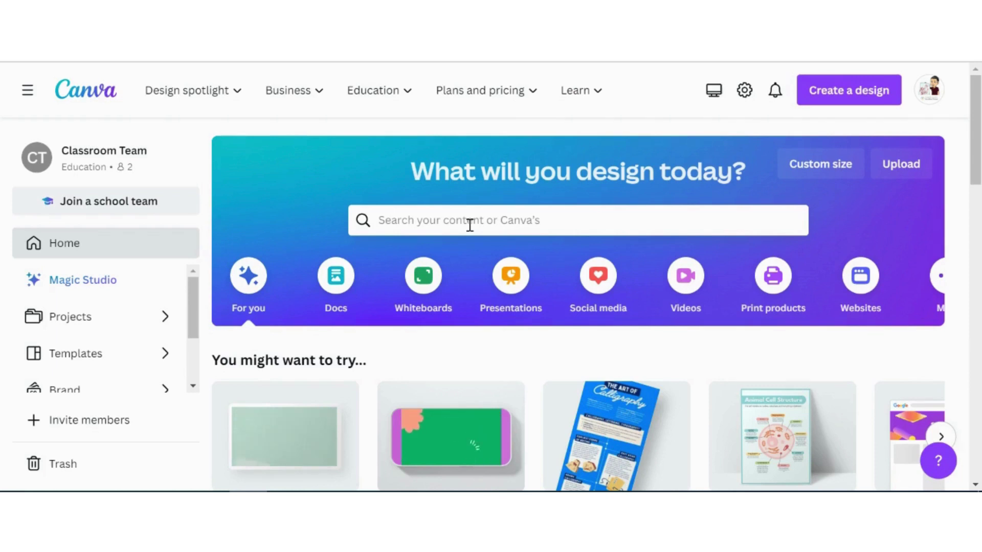
# Step: Open the Whiteboards category and browse its Most loved, Brainstorm, Flowchart, Team and Planning template rows
pyautogui.click(421, 287)
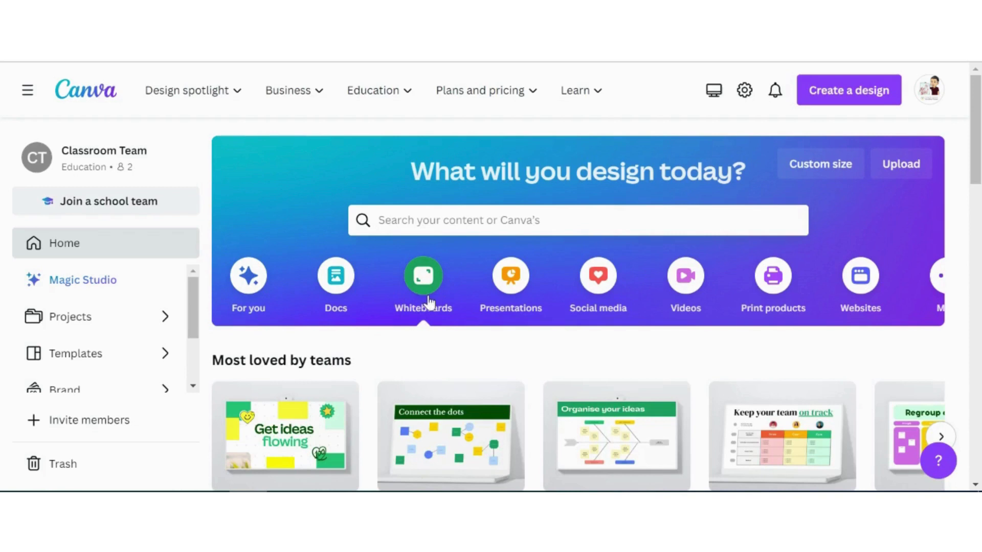
pyautogui.scroll(-3, 452, 344)
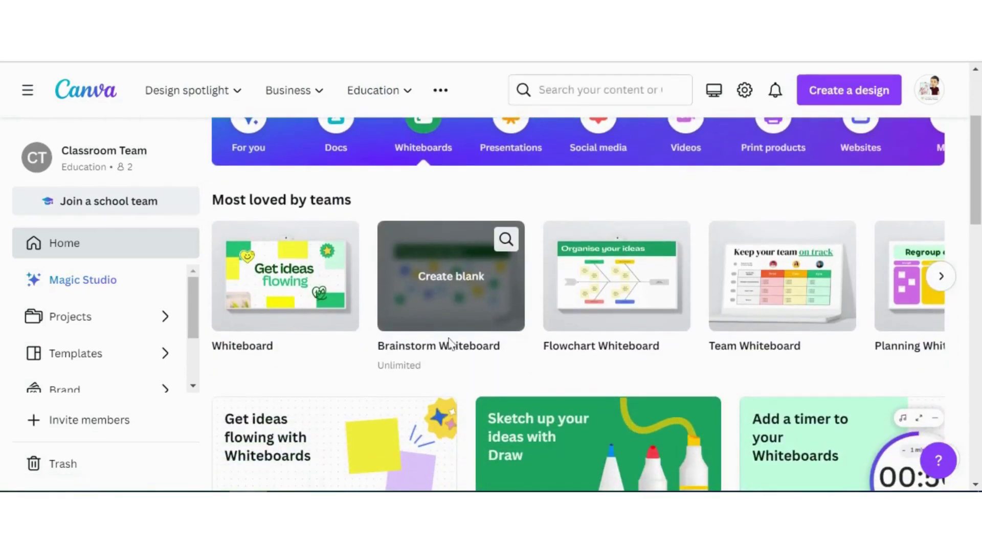
pyautogui.scroll(-1, 449, 343)
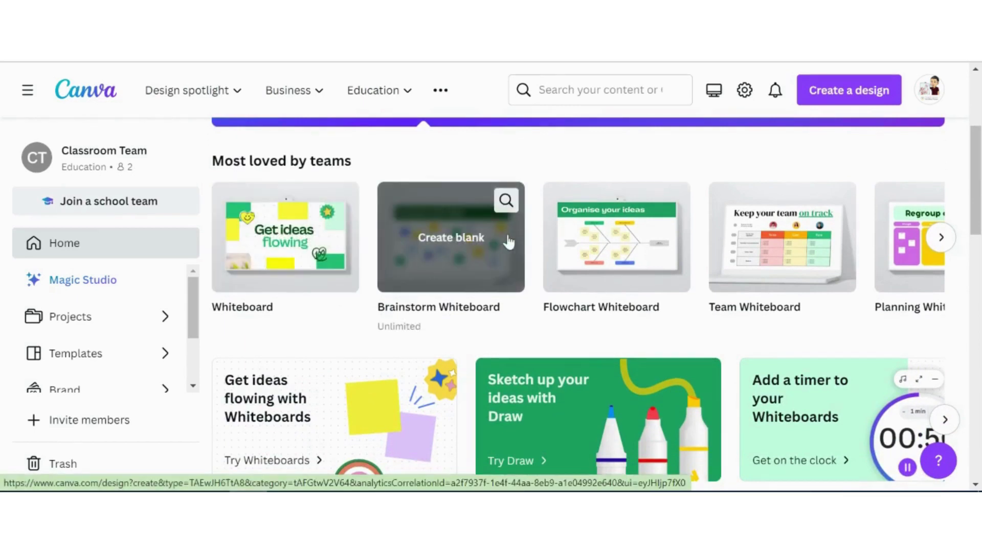
pyautogui.hscroll(2, 750, 277)
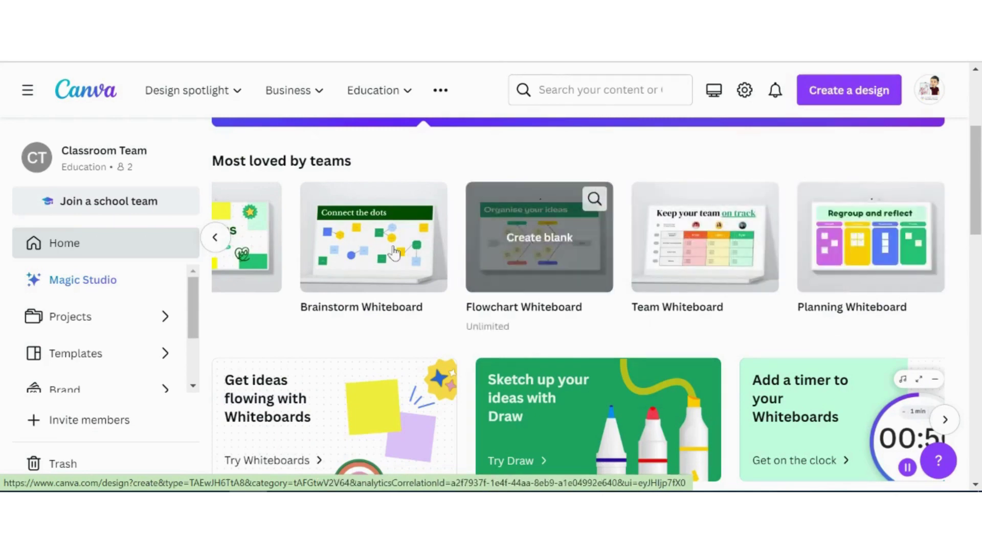
pyautogui.hscroll(-1, 380, 248)
pyautogui.scroll(-5, 381, 249)
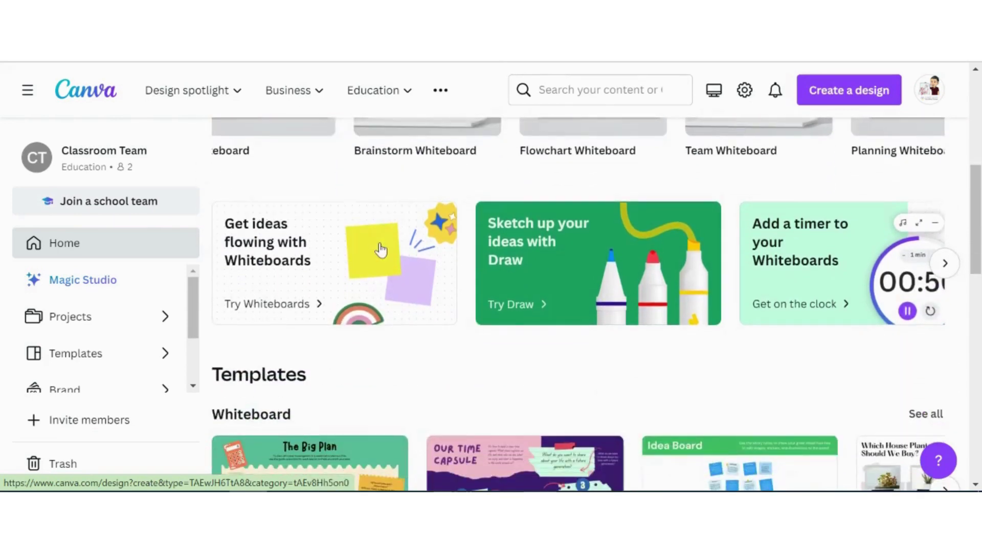
pyautogui.scroll(-2, 382, 249)
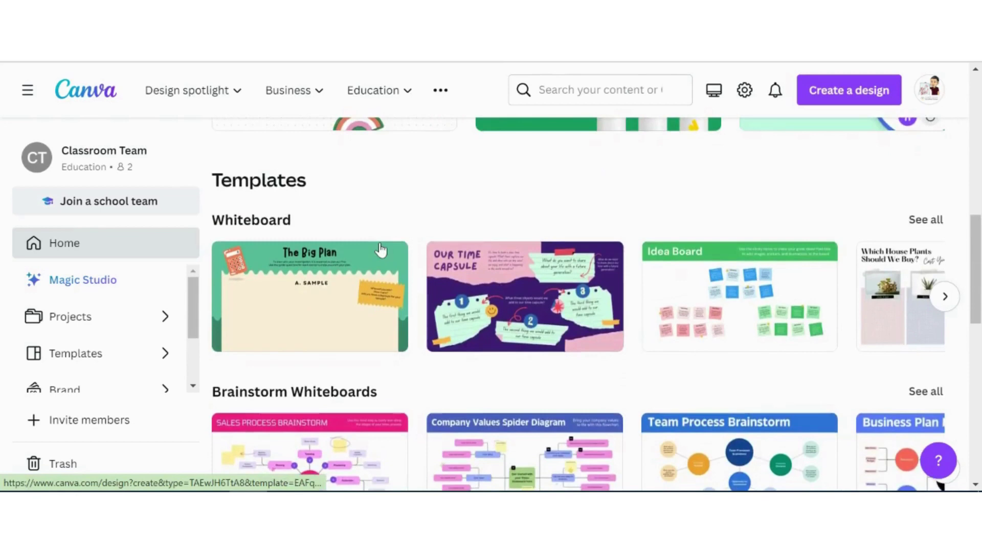
pyautogui.scroll(-2, 381, 250)
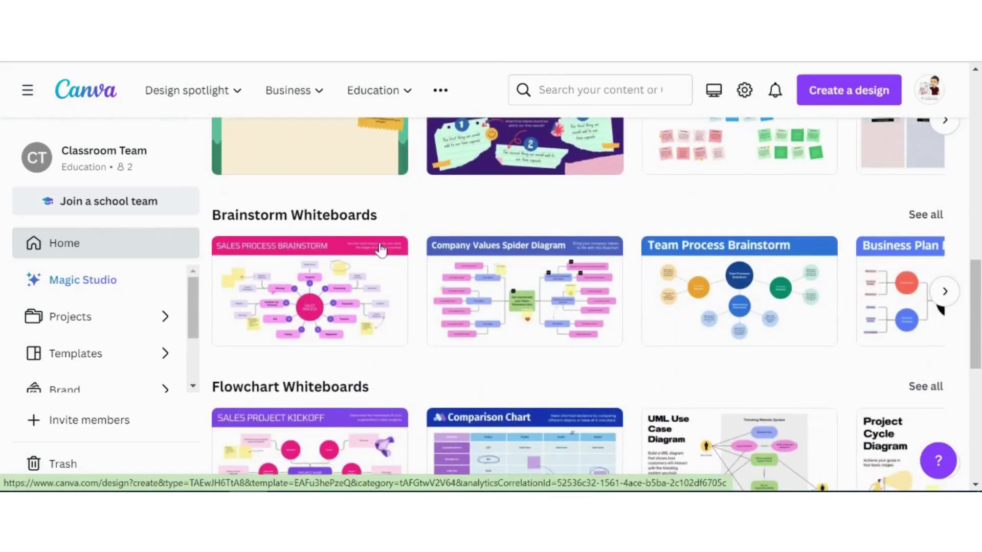
pyautogui.scroll(-3, 381, 249)
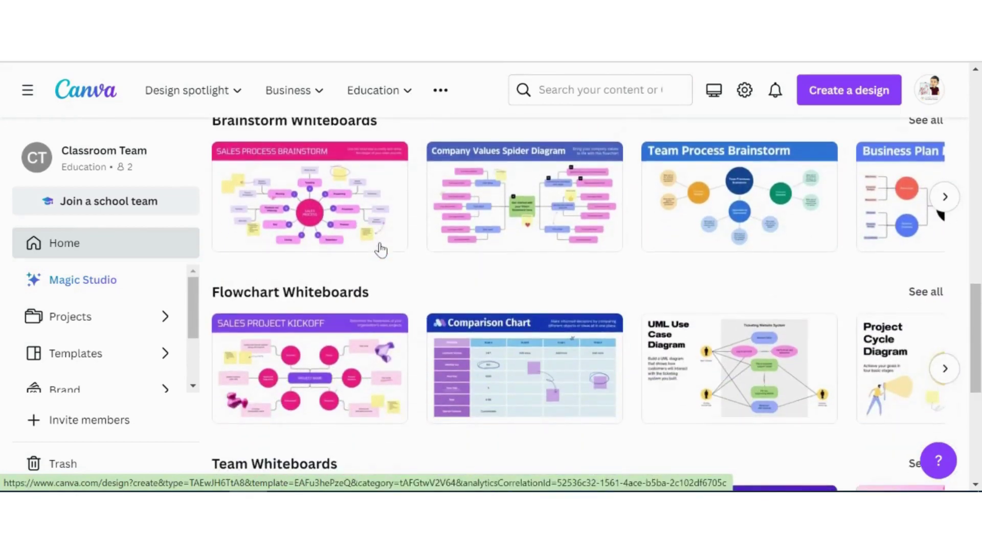
pyautogui.scroll(-4, 381, 249)
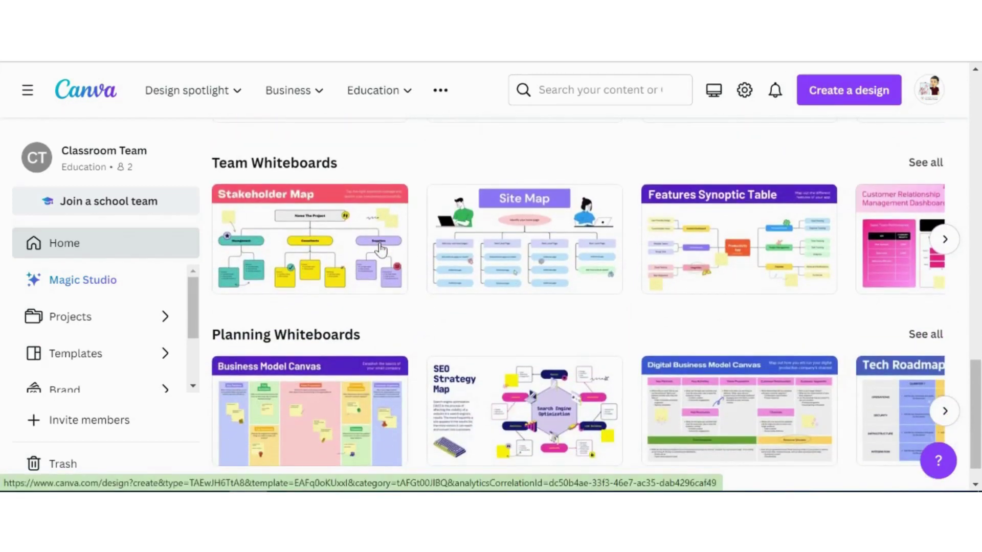
pyautogui.scroll(10, 381, 249)
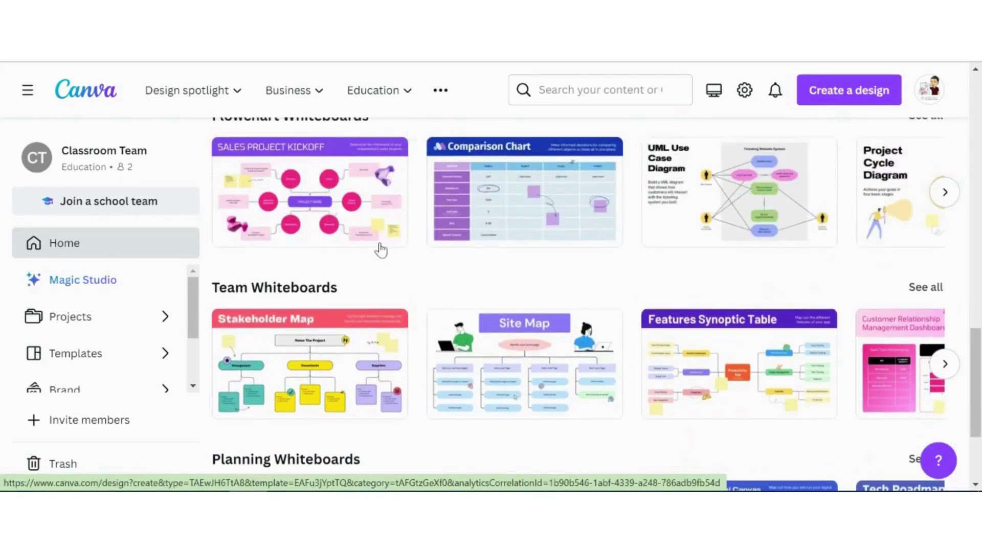
pyautogui.scroll(8, 381, 249)
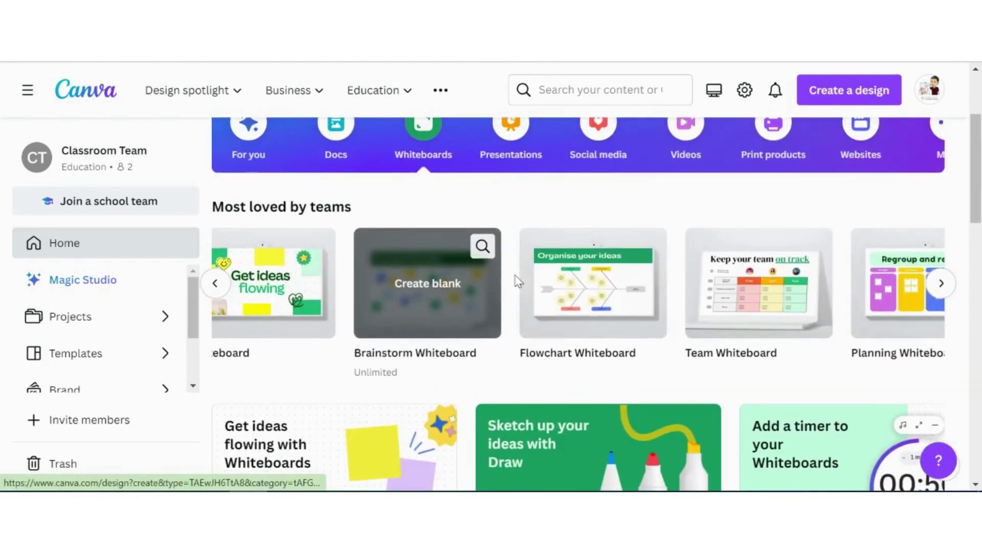
# Step: Create a blank Brainstorm Whiteboard and scroll its Templates panel to the Spider Diagram template
pyautogui.click(438, 284)
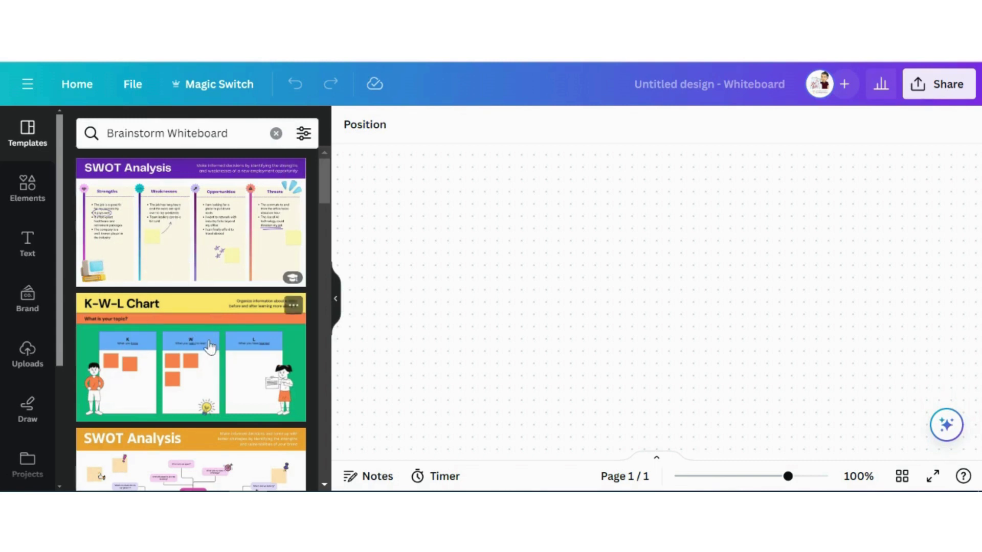
pyautogui.scroll(-3, 209, 347)
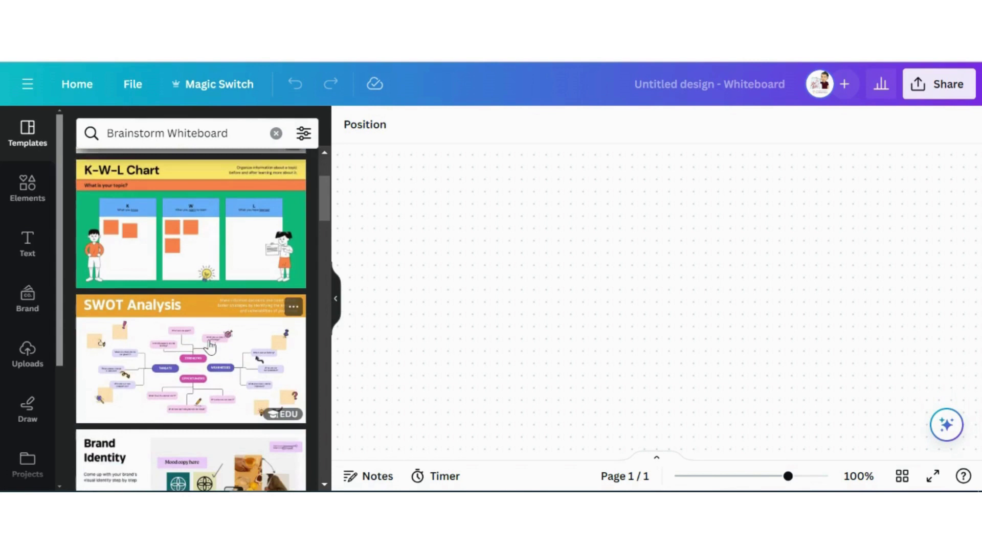
pyautogui.scroll(-9, 209, 347)
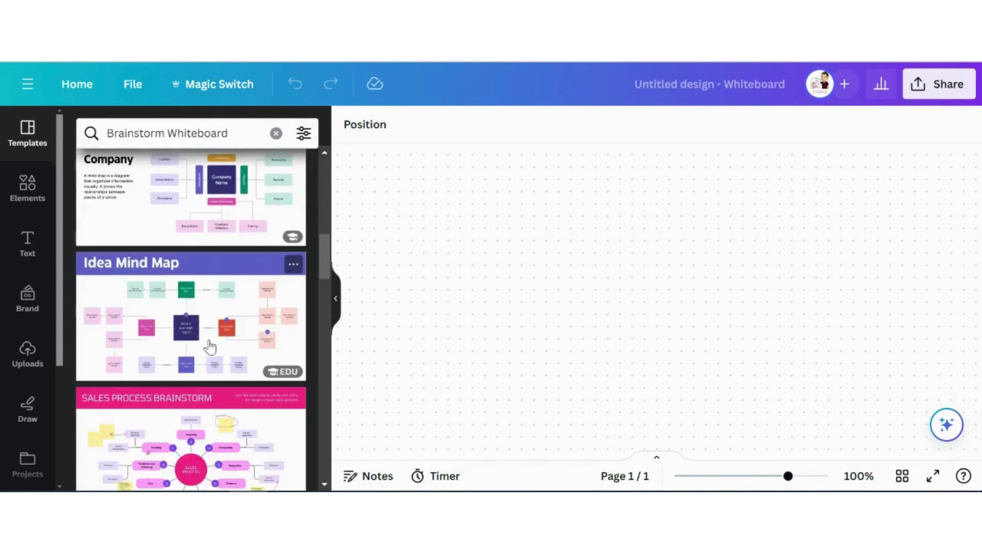
pyautogui.scroll(-4, 210, 347)
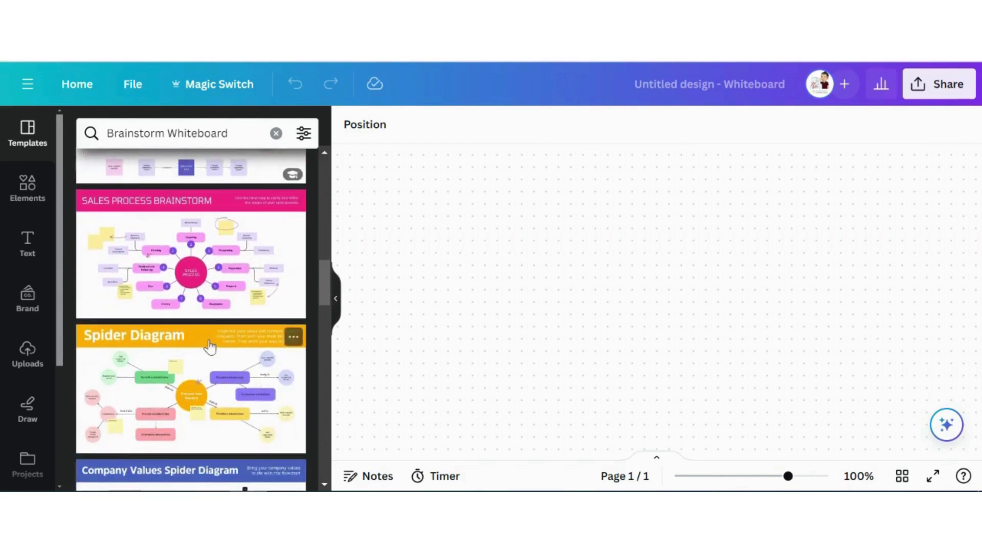
pyautogui.scroll(-3, 209, 347)
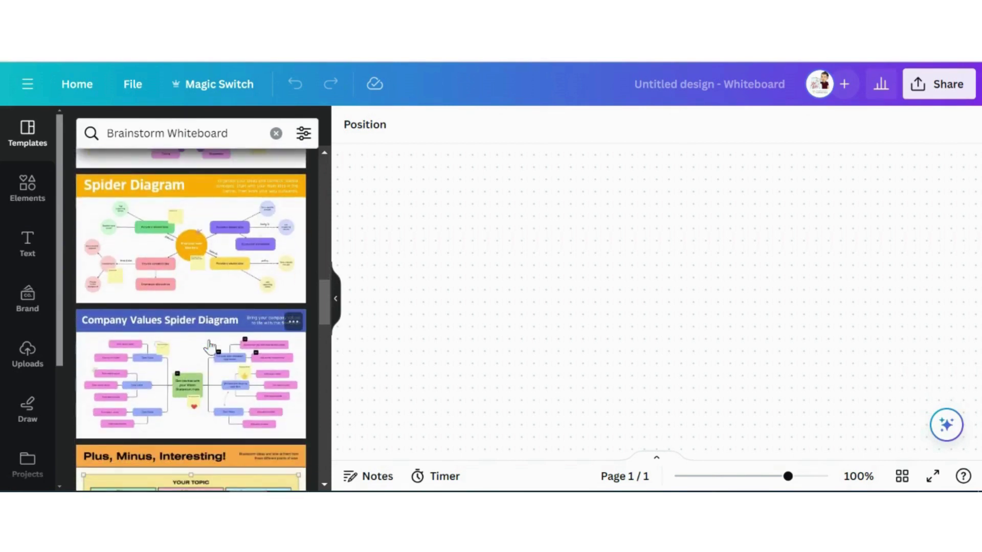
pyautogui.scroll(2, 210, 347)
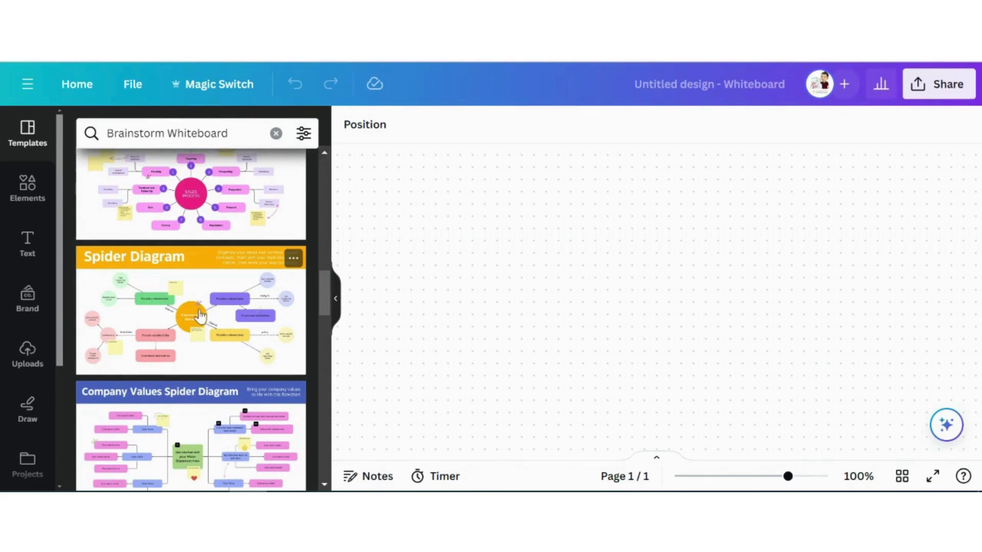
# Step: Apply the Spider Diagram template to the whiteboard and scroll through the added design
pyautogui.click(200, 316)
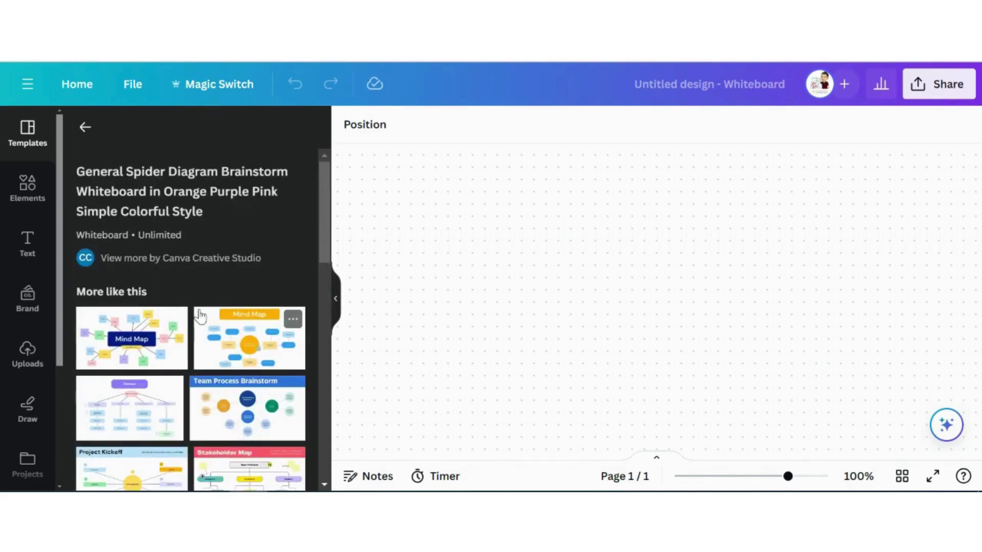
pyautogui.scroll(-2, 212, 340)
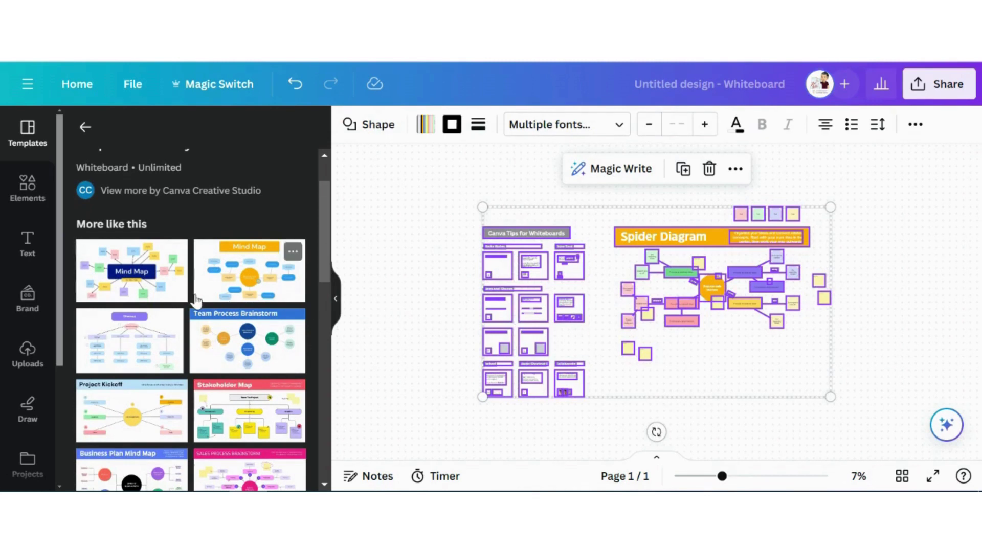
pyautogui.scroll(-1, 180, 299)
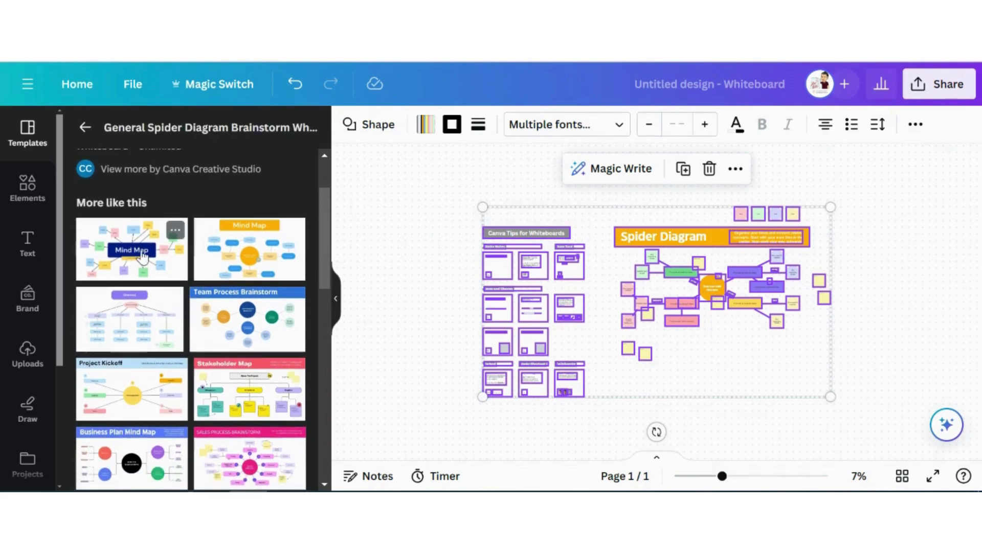
pyautogui.click(125, 252)
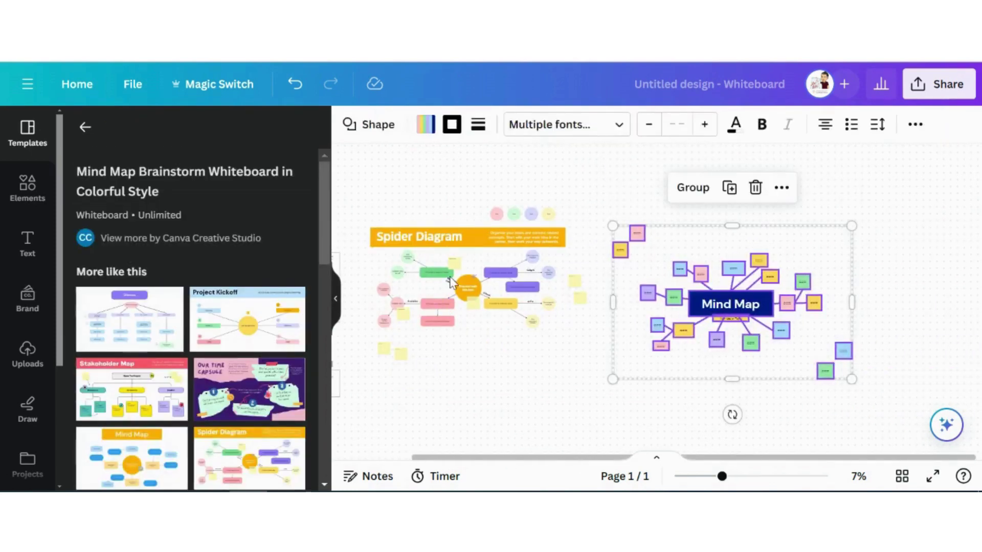
pyautogui.click(450, 277)
pyautogui.moveTo(367, 379); pyautogui.dragTo(578, 199)
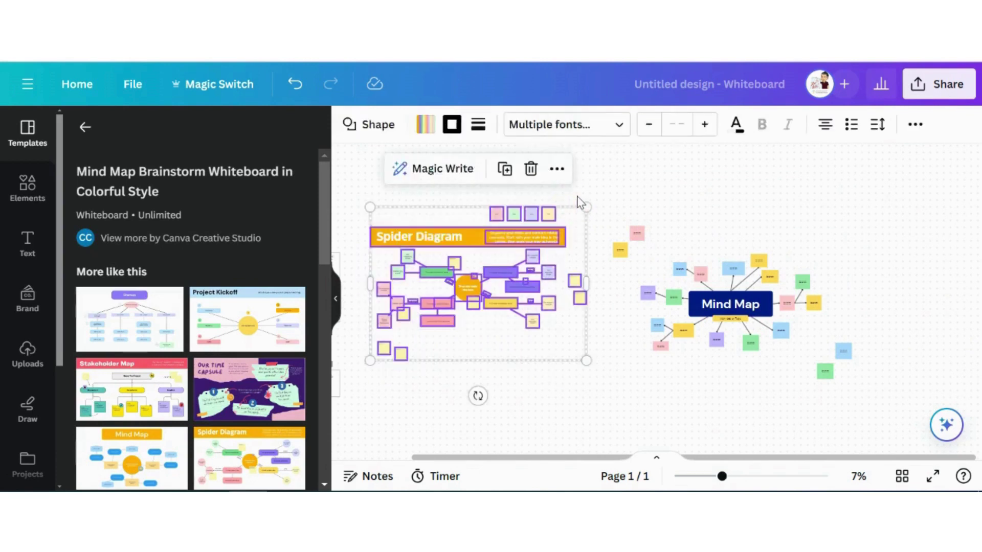
pyautogui.press('Delete')
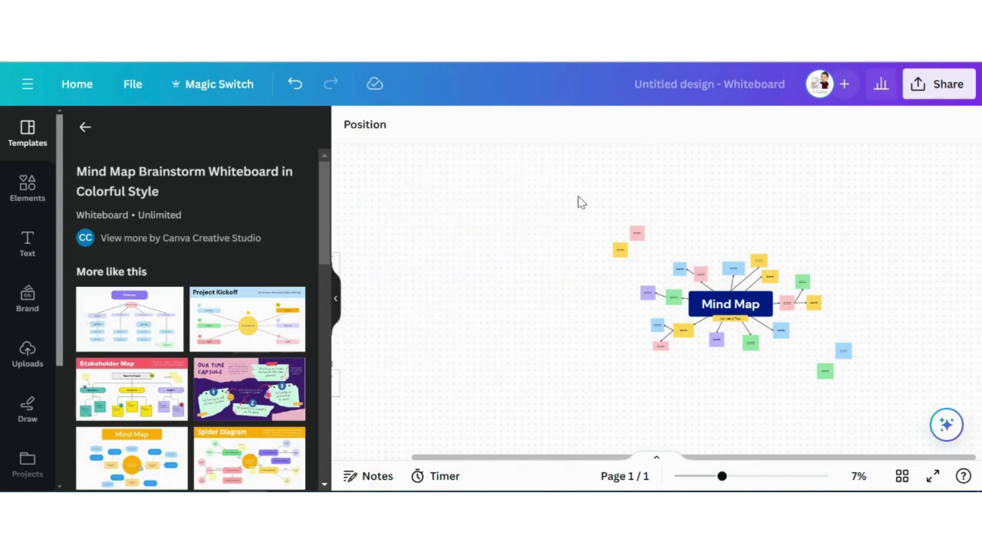
pyautogui.moveTo(546, 202); pyautogui.dragTo(917, 414)
pyautogui.moveTo(726, 305); pyautogui.dragTo(617, 303)
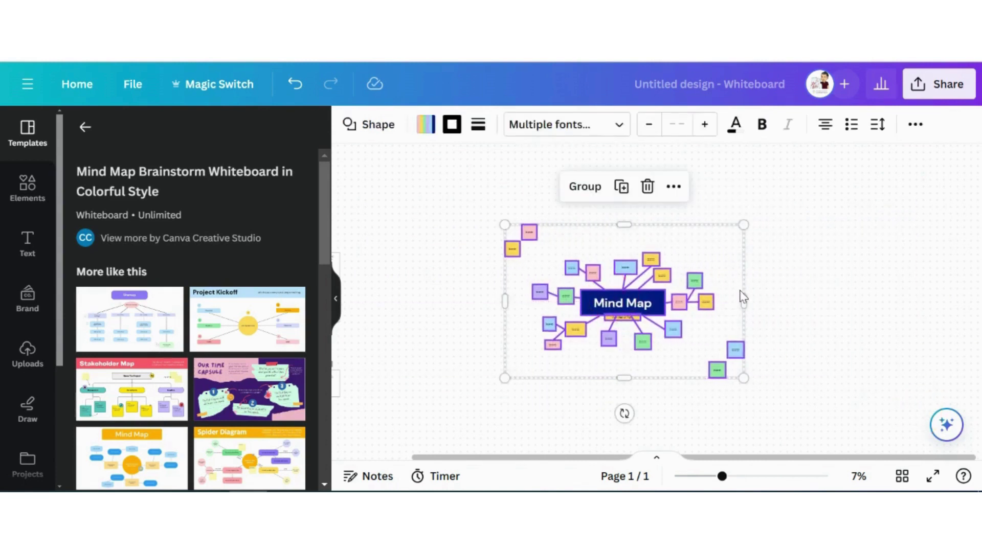
pyautogui.click(817, 278)
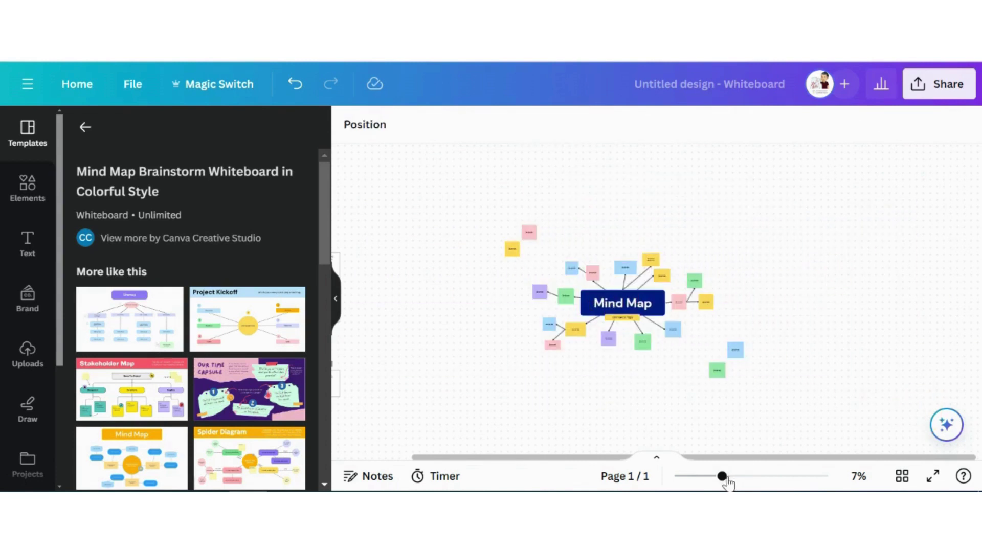
pyautogui.moveTo(726, 480); pyautogui.dragTo(749, 478)
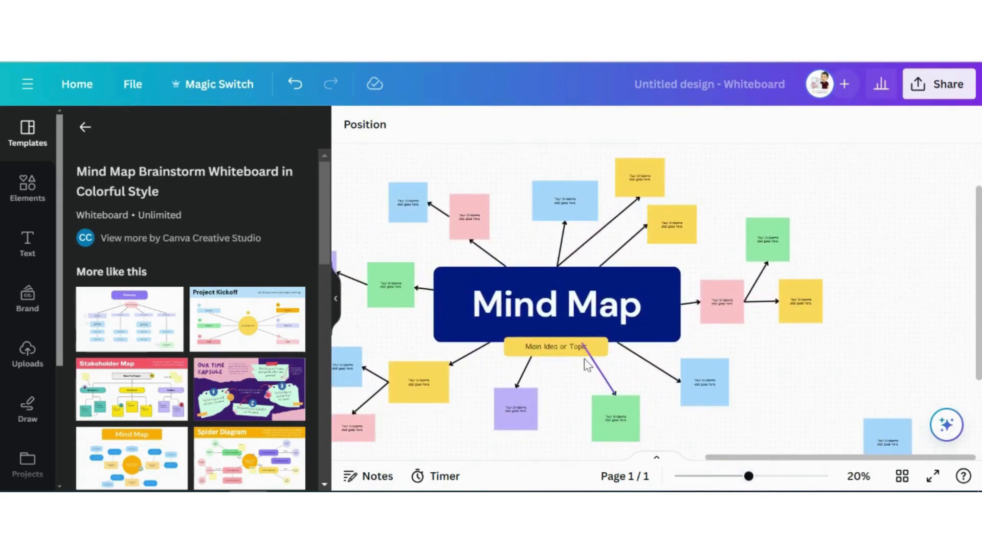
pyautogui.hscroll(-5, 585, 359)
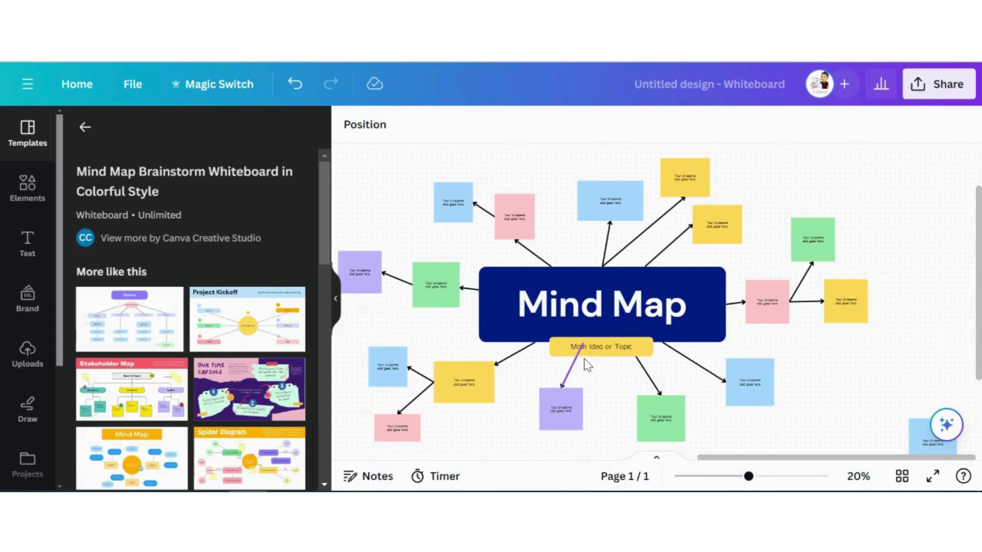
pyautogui.hscroll(-2, 584, 358)
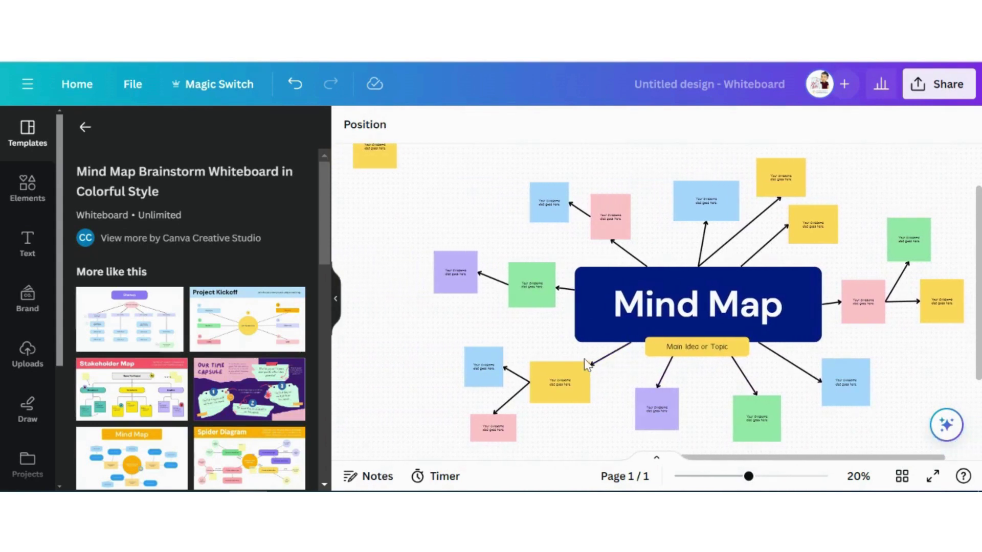
pyautogui.scroll(-3, 584, 358)
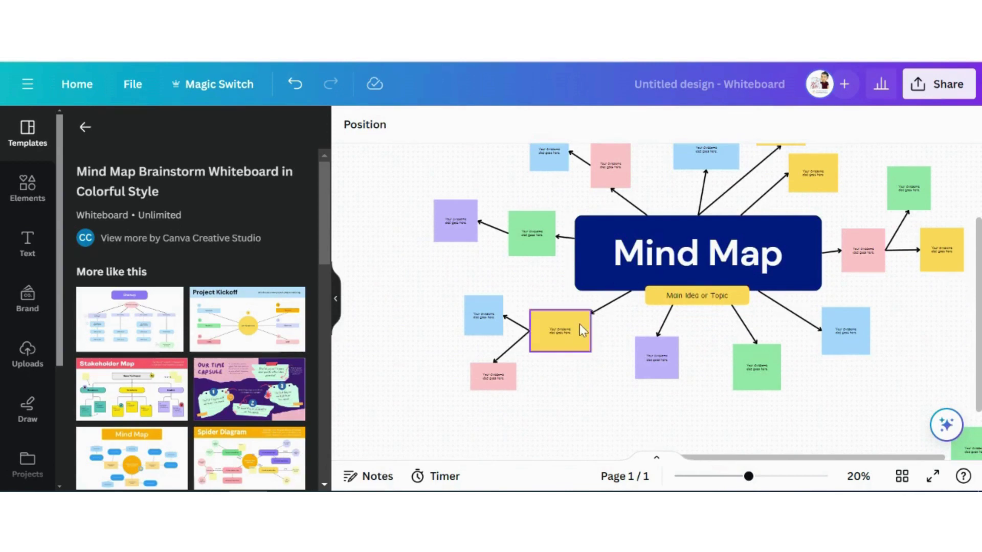
pyautogui.scroll(3, 580, 327)
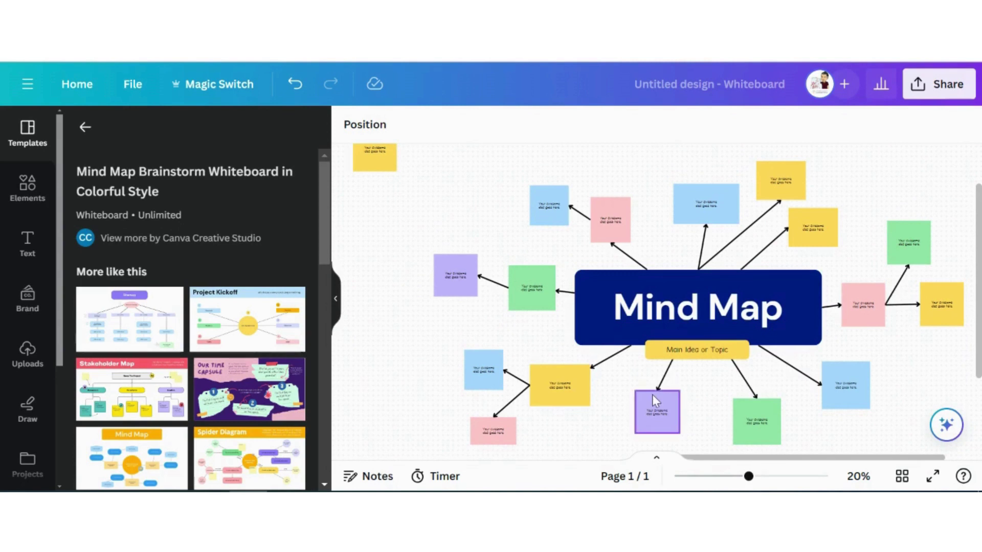
# Step: Delete the lower-left sticky notes and the blue and pink notes, along with their arrows
pyautogui.click(617, 364)
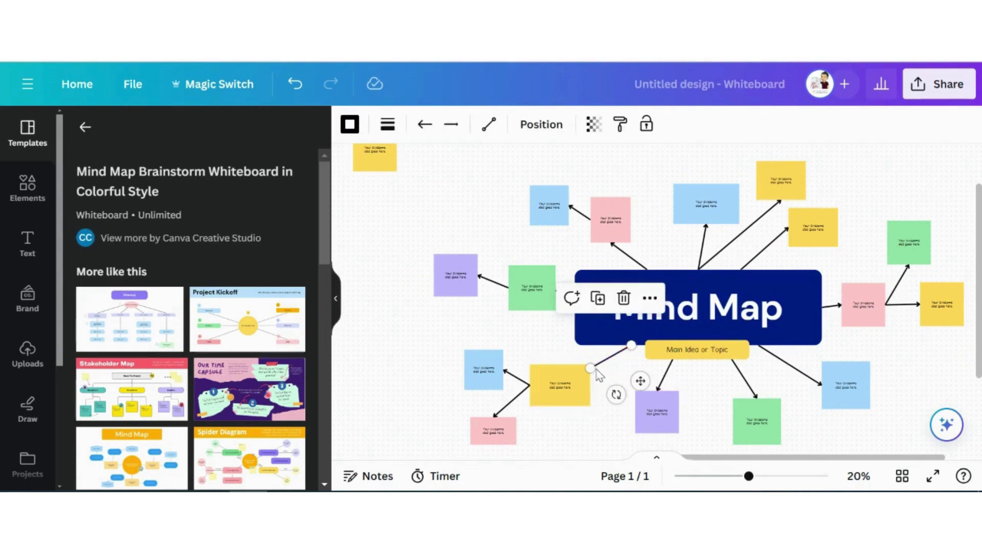
pyautogui.moveTo(433, 355); pyautogui.dragTo(612, 448)
pyautogui.press('Delete')
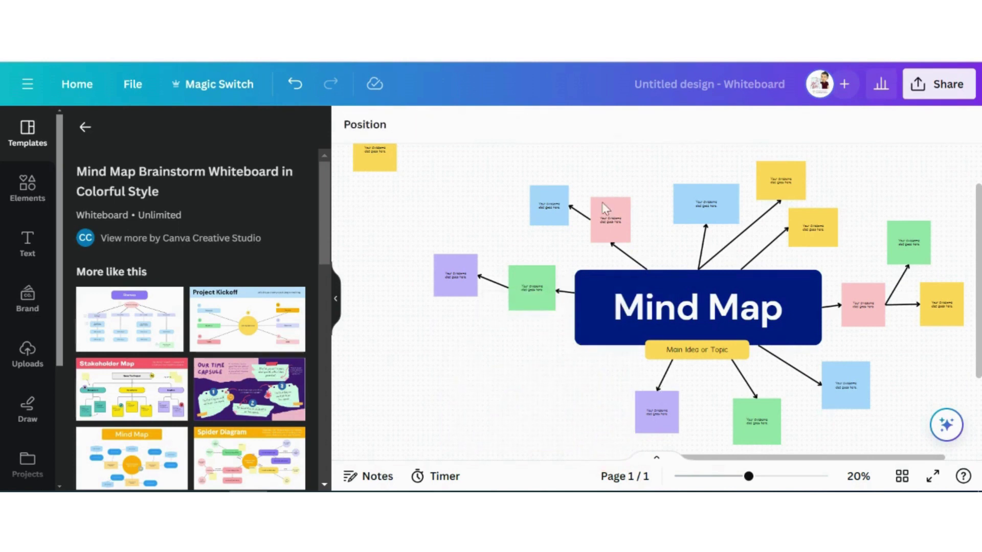
pyautogui.moveTo(515, 162); pyautogui.dragTo(655, 254)
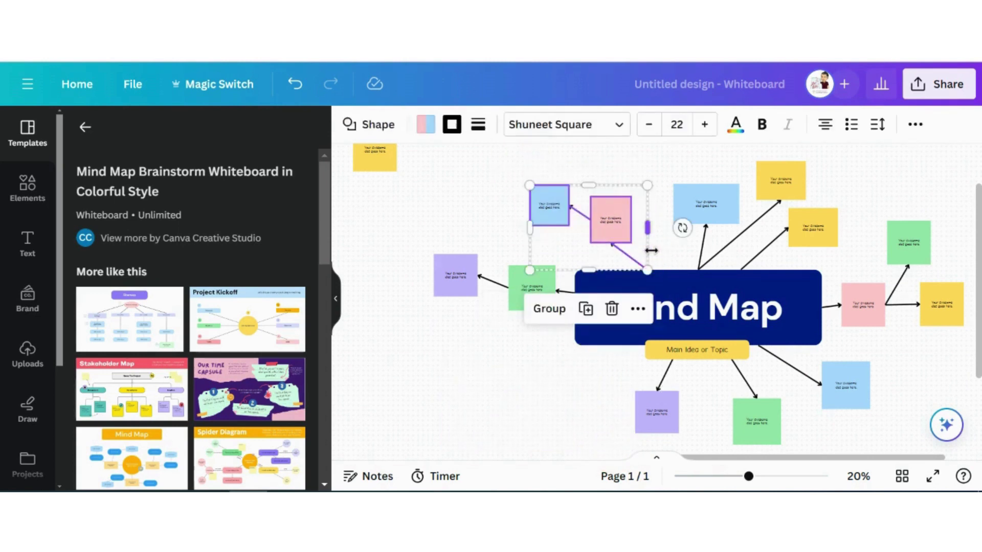
pyautogui.press('Delete')
pyautogui.moveTo(492, 217)
pyautogui.mouseDown()
pyautogui.moveTo(526, 256)
pyautogui.moveTo(500, 214)
pyautogui.mouseUp()
# Step: Delete the top yellow sticky note and the arrow leading to it
pyautogui.scroll(2, 455, 201)
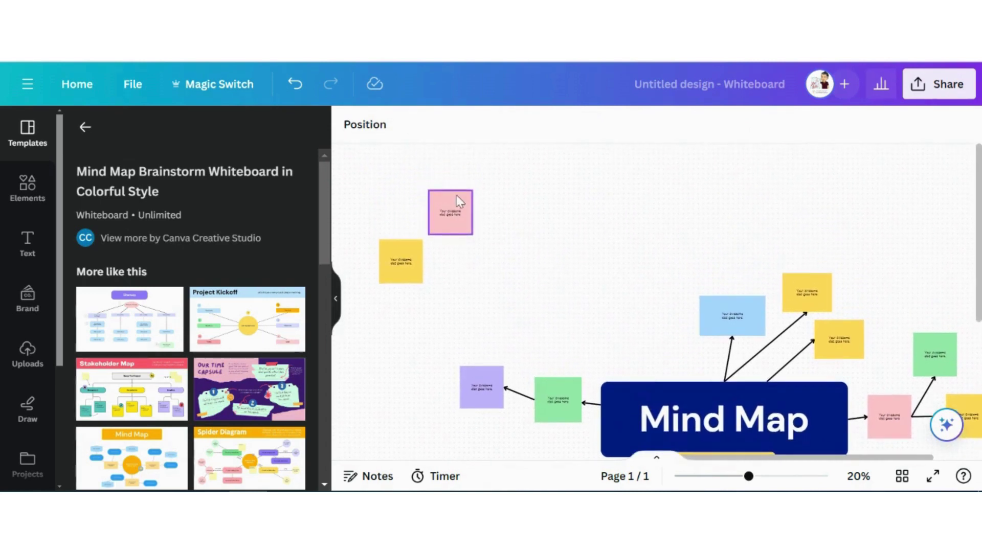
pyautogui.scroll(-3, 546, 290)
pyautogui.hscroll(3, 546, 291)
pyautogui.scroll(-5, 546, 290)
pyautogui.hscroll(5, 546, 290)
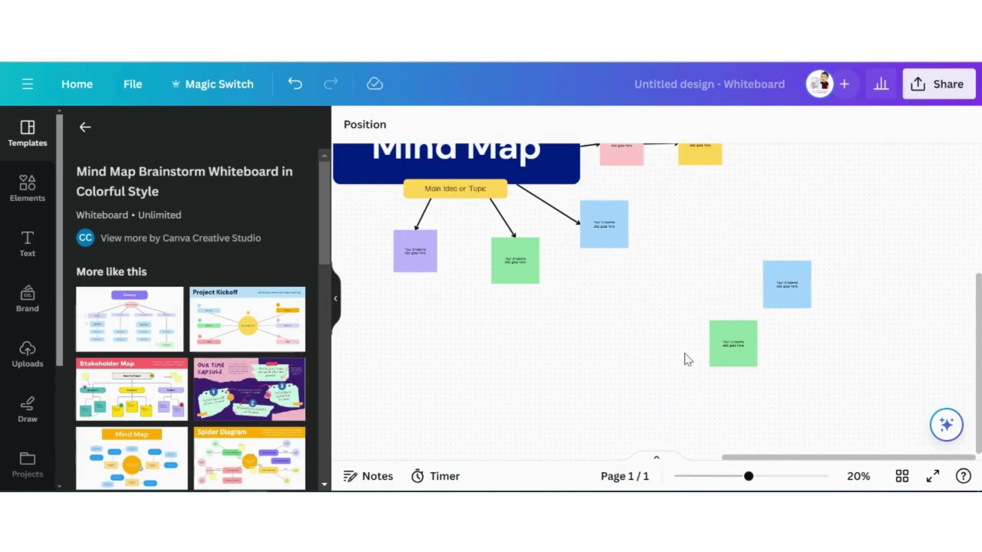
pyautogui.scroll(5, 587, 309)
pyautogui.hscroll(-5, 587, 309)
pyautogui.scroll(-3, 587, 305)
pyautogui.hscroll(3, 586, 305)
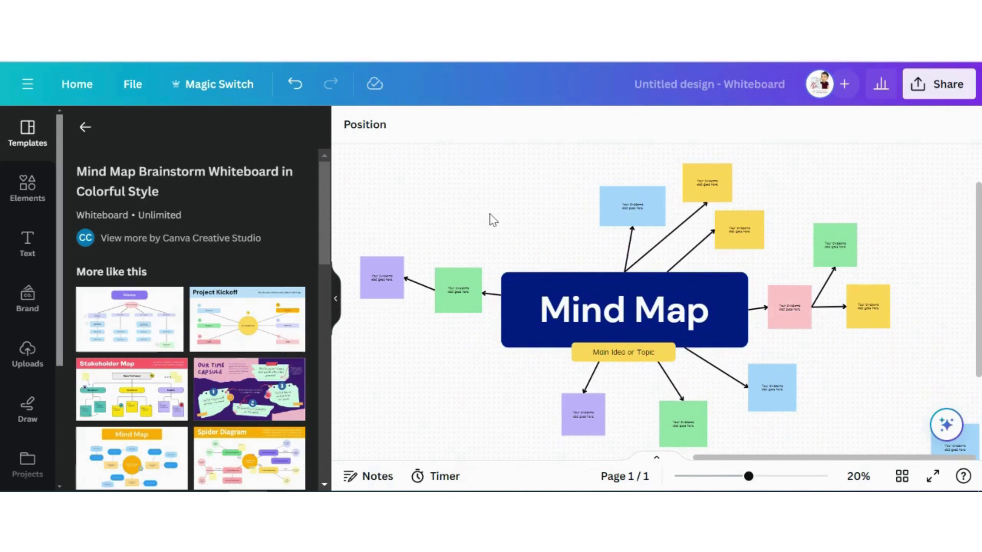
pyautogui.hscroll(-1, 492, 220)
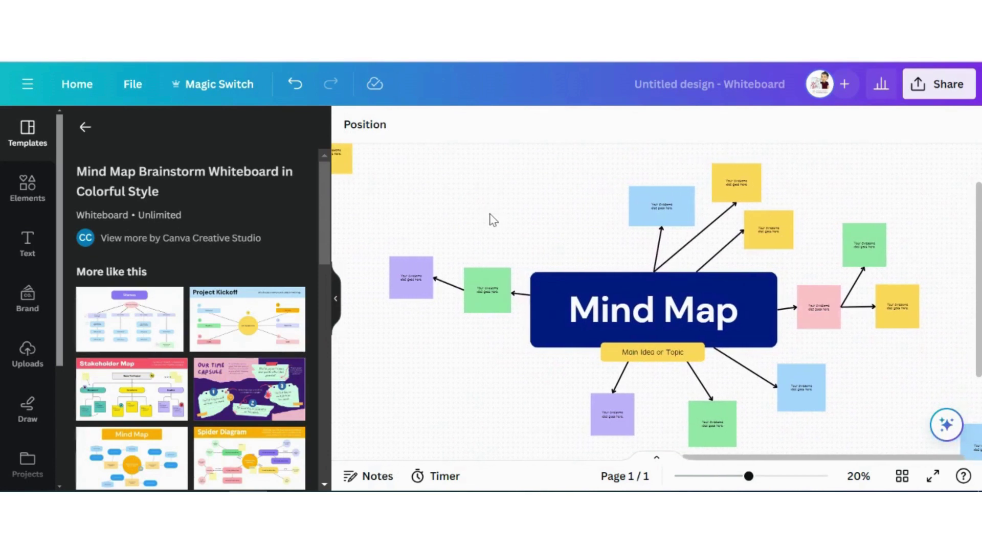
pyautogui.click(716, 222)
pyautogui.press('Delete')
pyautogui.click(735, 182)
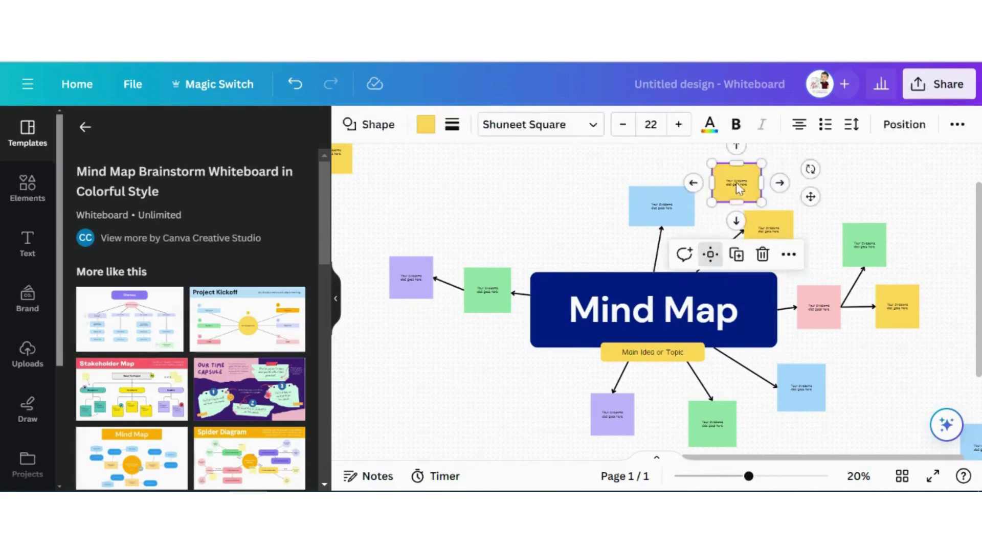
pyautogui.press('Delete')
# Step: Delete the remaining yellow note and the blue and green notes below the hub, with their arrows
pyautogui.moveTo(726, 200); pyautogui.dragTo(800, 265)
pyautogui.press('Delete')
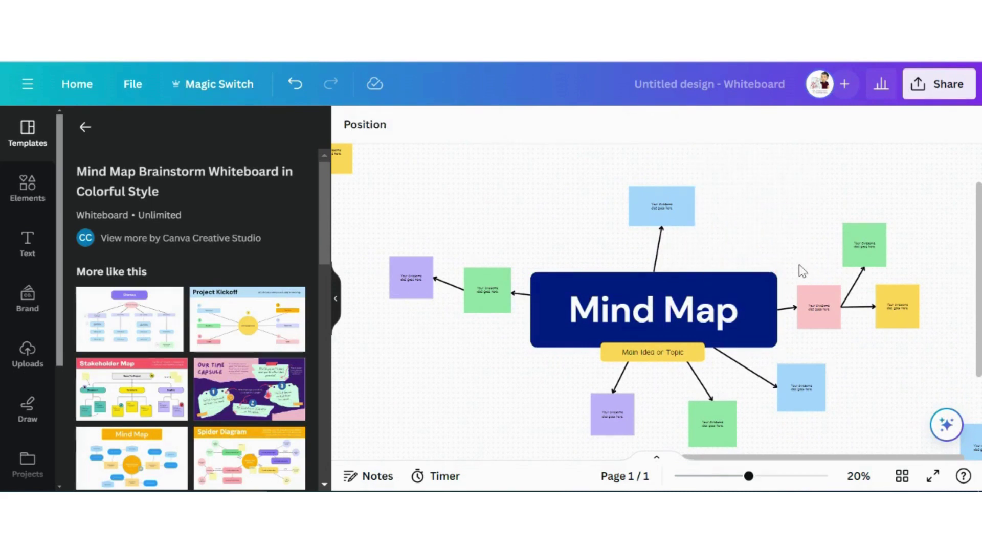
pyautogui.moveTo(675, 452); pyautogui.dragTo(853, 368)
pyautogui.press('Delete')
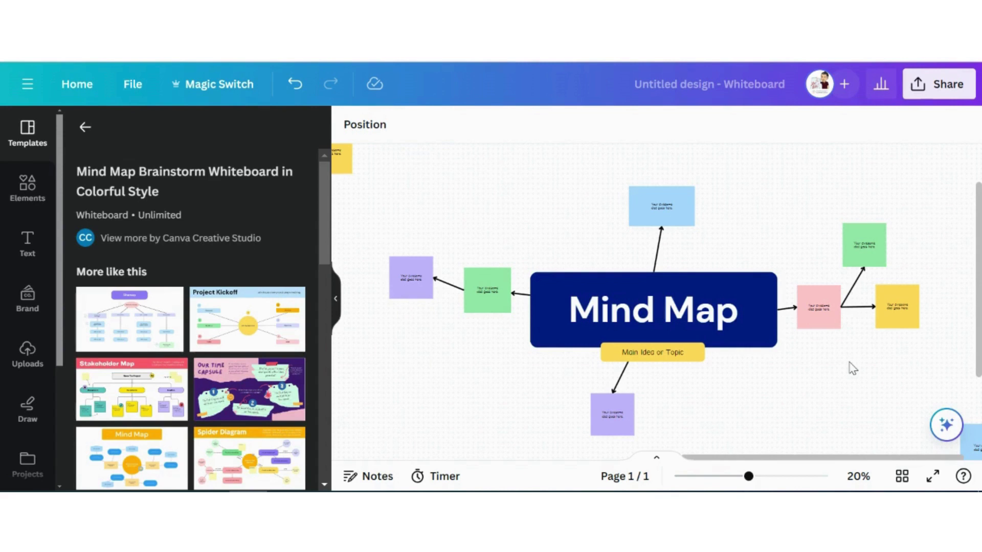
# Step: Replace the hub's Mind Map title with 'All About Frank'
pyautogui.click(668, 321)
pyautogui.click(668, 318)
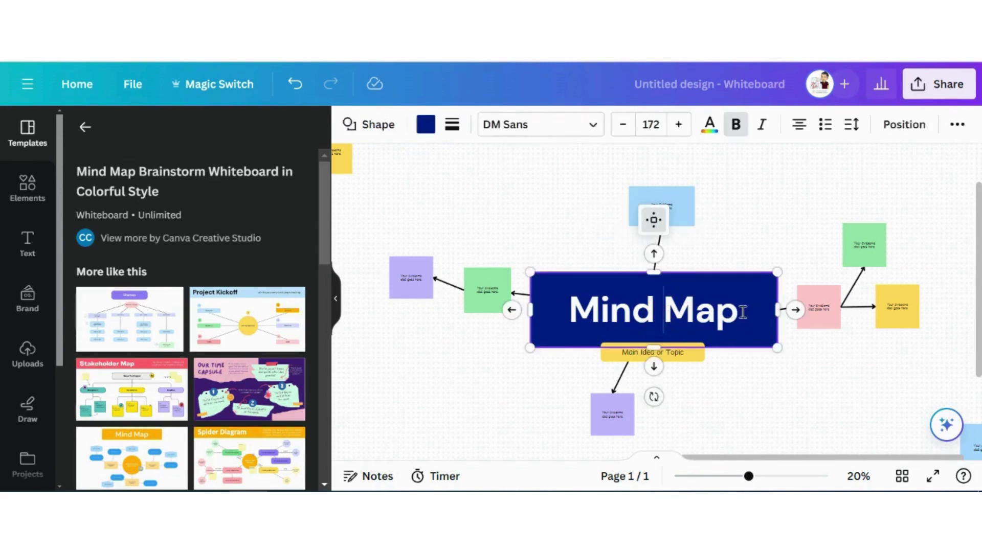
pyautogui.tripleClick(635, 313)
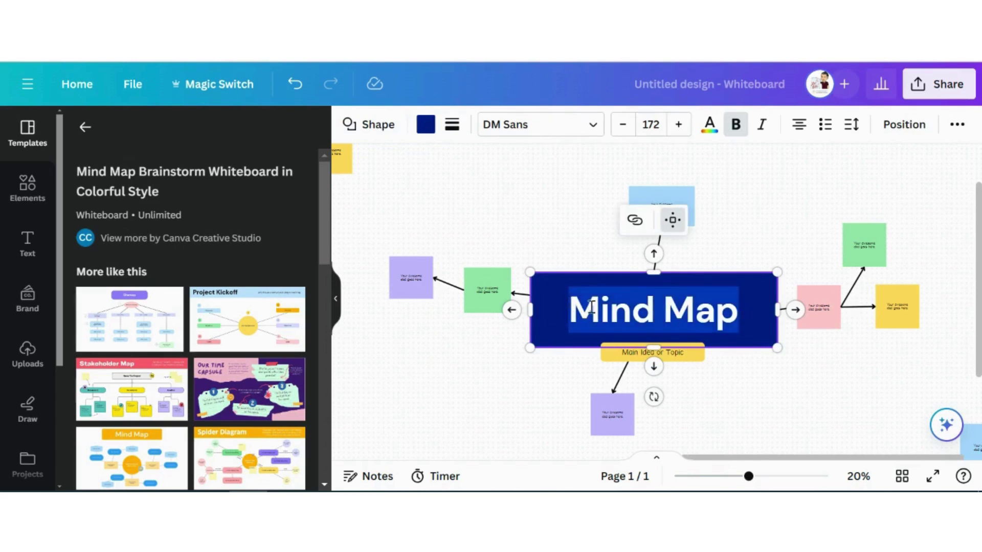
pyautogui.write('All About')
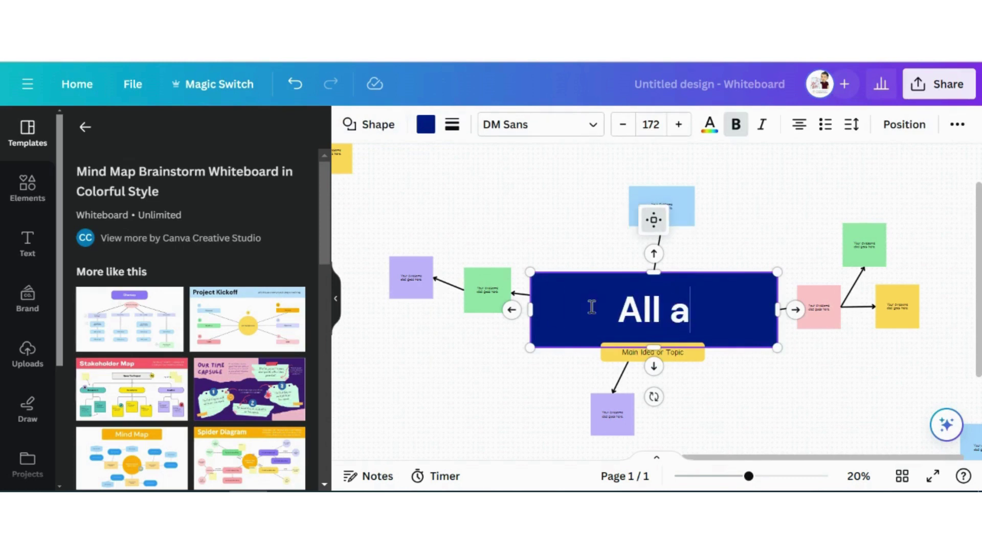
pyautogui.write(' Frank')
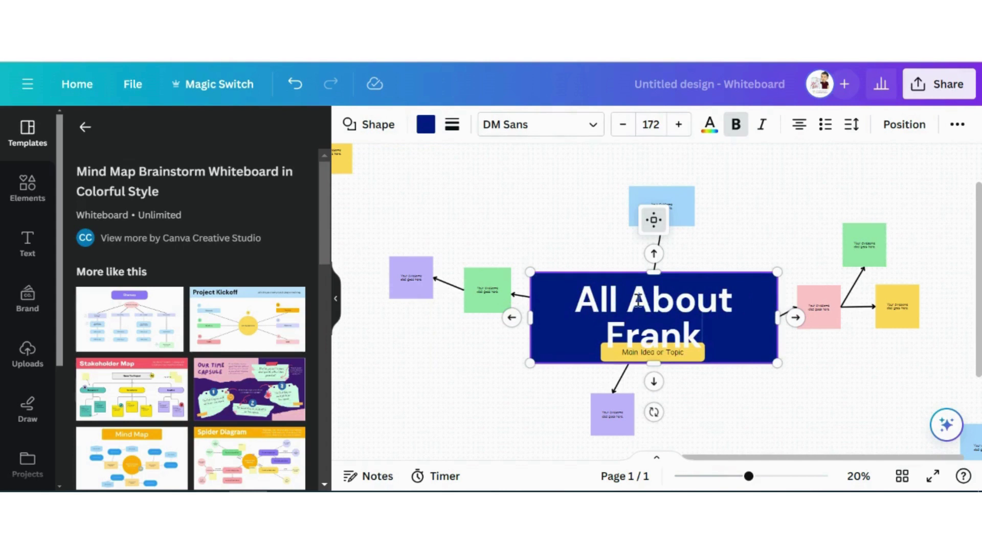
# Step: Shrink the title to font size 158 so it fits one line, then delete the Main Idea or Topic label
pyautogui.hotkey('ctrl', 'a')
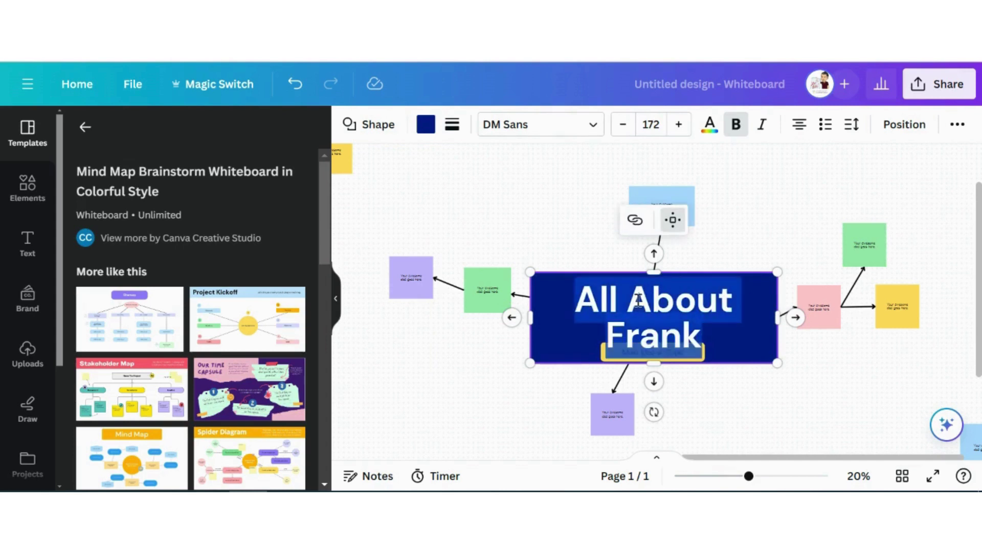
pyautogui.click(621, 127)
pyautogui.click(621, 127)
pyautogui.click(621, 126)
pyautogui.click(622, 127)
pyautogui.click(622, 126)
pyautogui.click(621, 127)
pyautogui.click(622, 127)
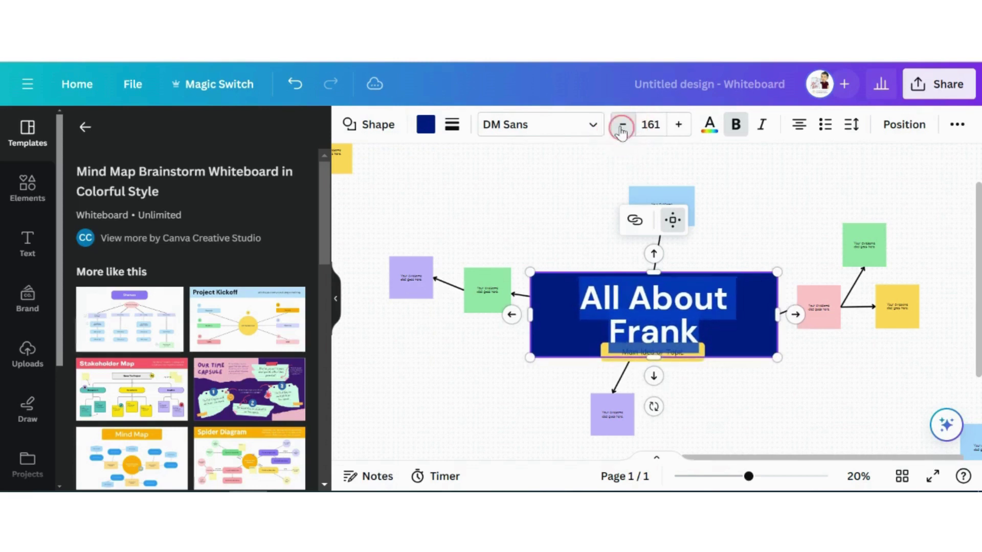
pyautogui.click(622, 127)
pyautogui.click(621, 127)
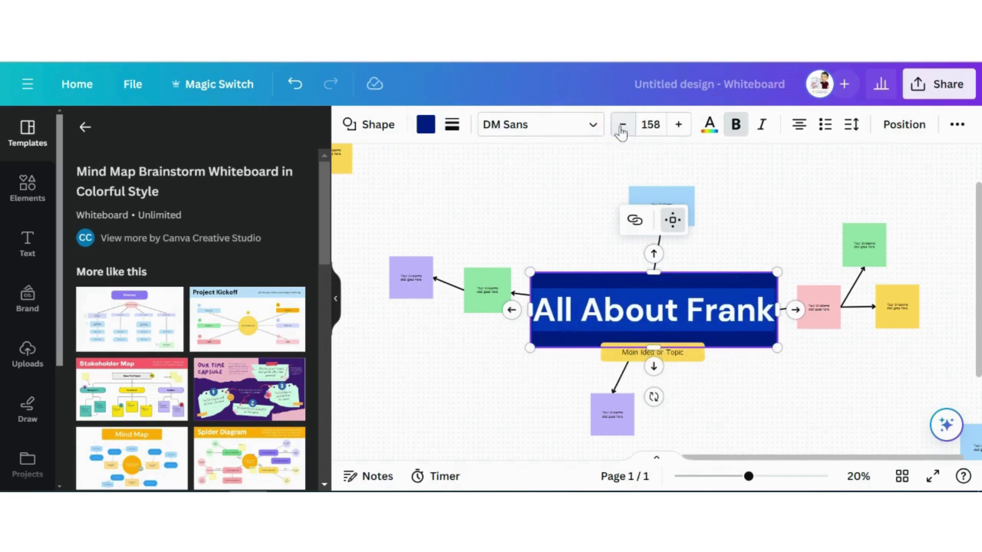
pyautogui.click(529, 402)
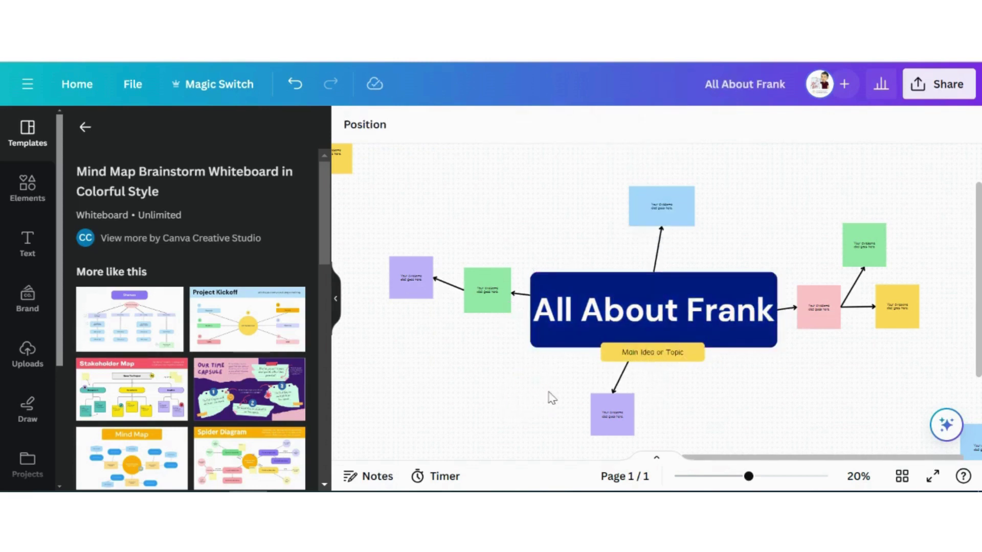
pyautogui.click(659, 357)
pyautogui.press('Delete')
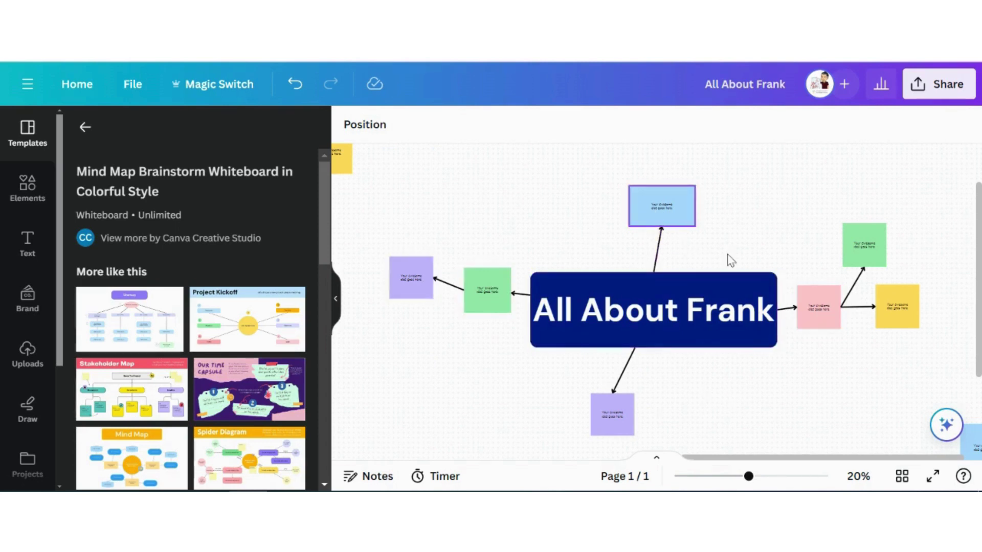
# Step: At 46% zoom, replace the blue sticky note's placeholder text with 'My Favourite Sport'
pyautogui.moveTo(748, 477); pyautogui.dragTo(768, 477)
pyautogui.scroll(5, 692, 337)
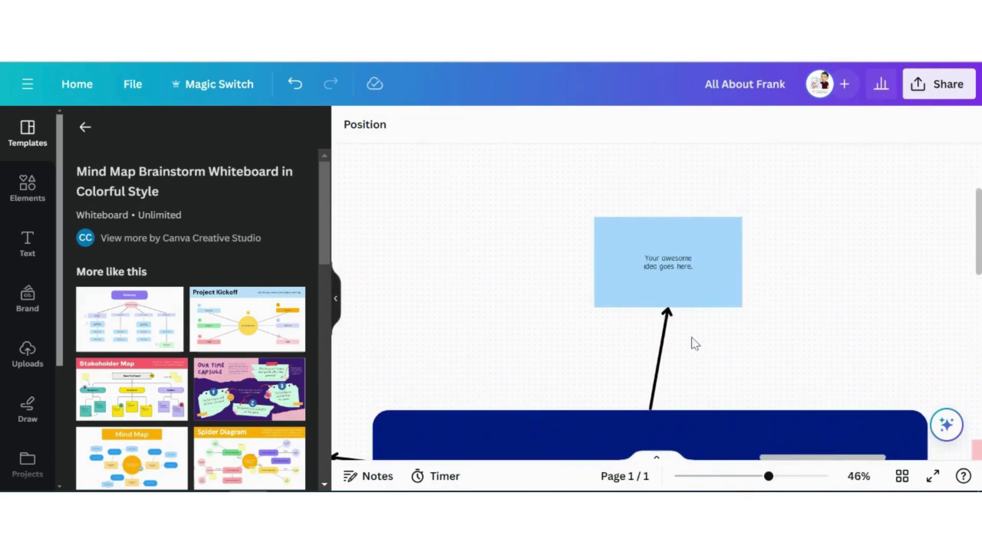
pyautogui.click(668, 265)
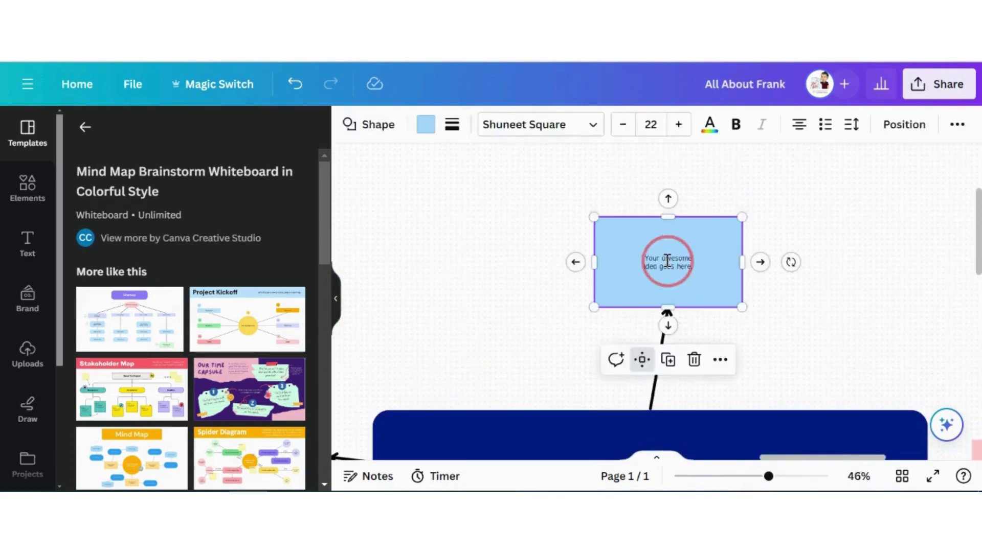
pyautogui.click(685, 264)
pyautogui.click(639, 263)
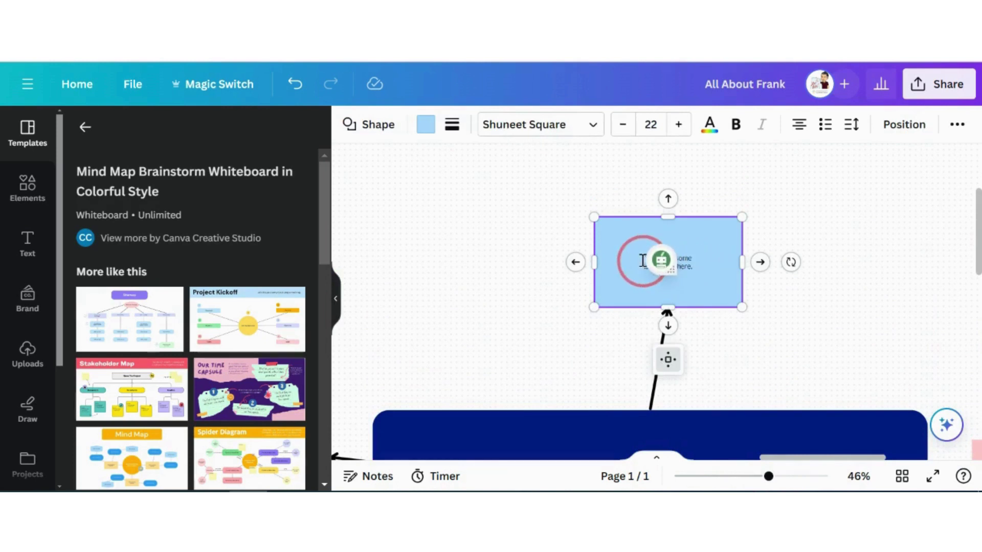
pyautogui.click(666, 262)
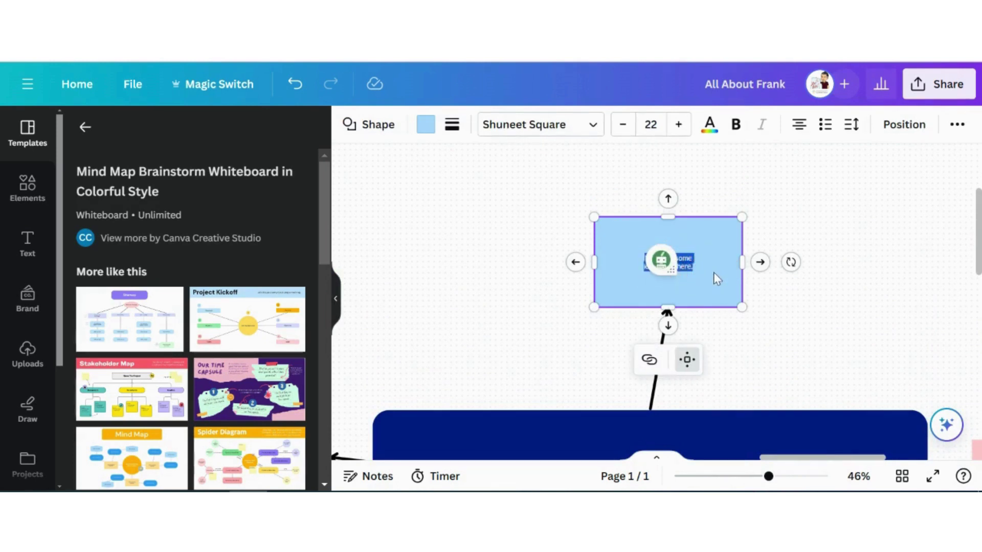
pyautogui.press('BackSpace')
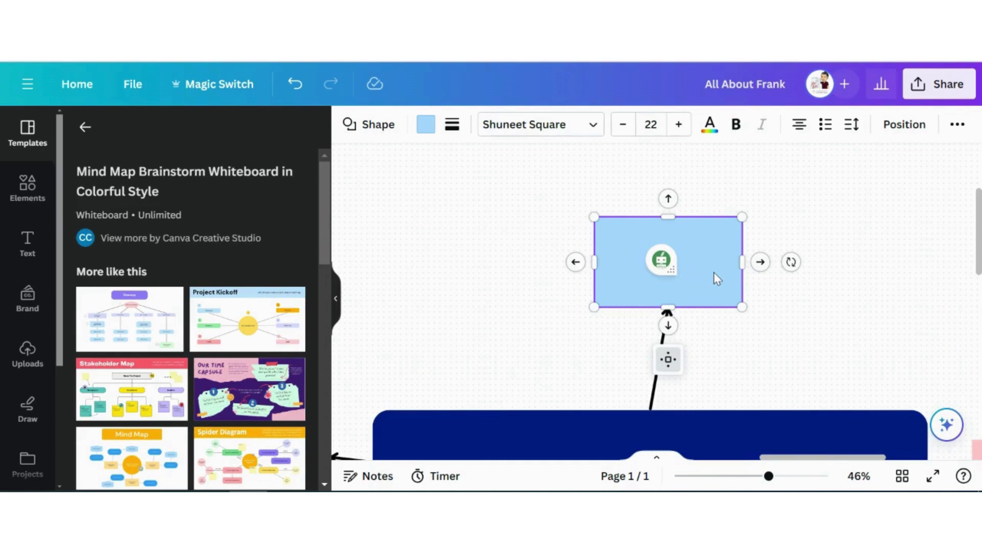
pyautogui.click(706, 275)
pyautogui.write('rite Sport')
pyautogui.click(762, 379)
pyautogui.scroll(-5, 756, 379)
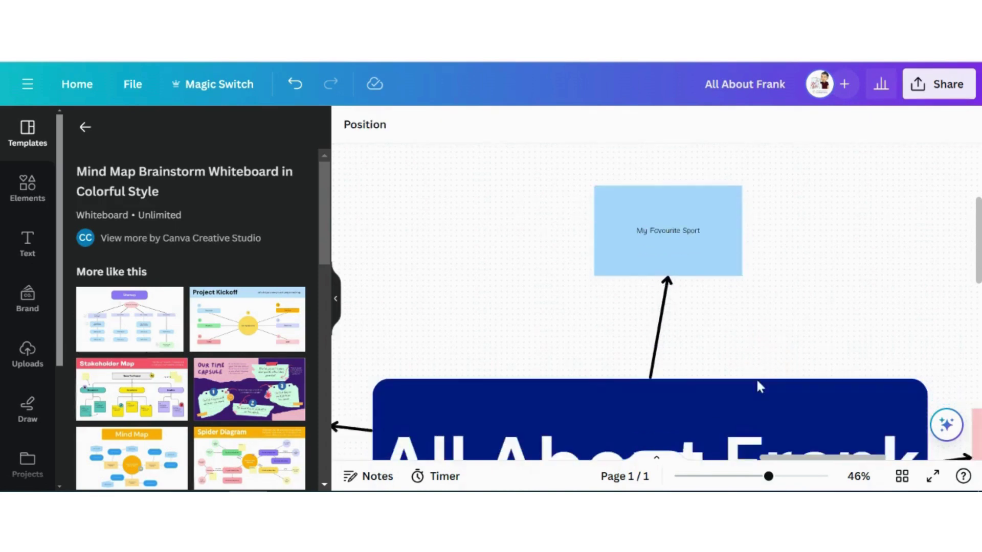
# Step: Replace the pink sticky note's placeholder text with 'My Favourite Food'
pyautogui.hscroll(5, 756, 378)
pyautogui.hscroll(2, 756, 385)
pyautogui.click(757, 385)
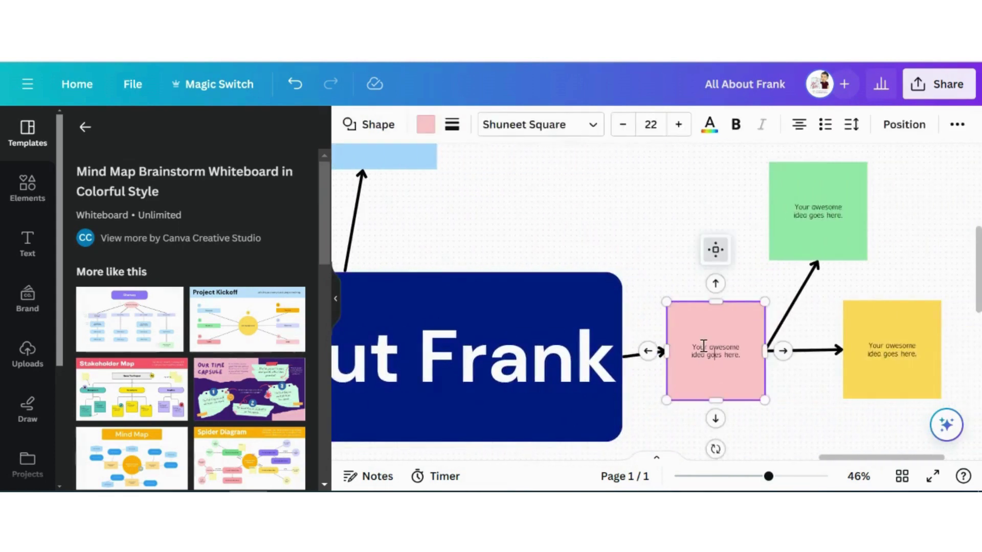
pyautogui.doubleClick(704, 347)
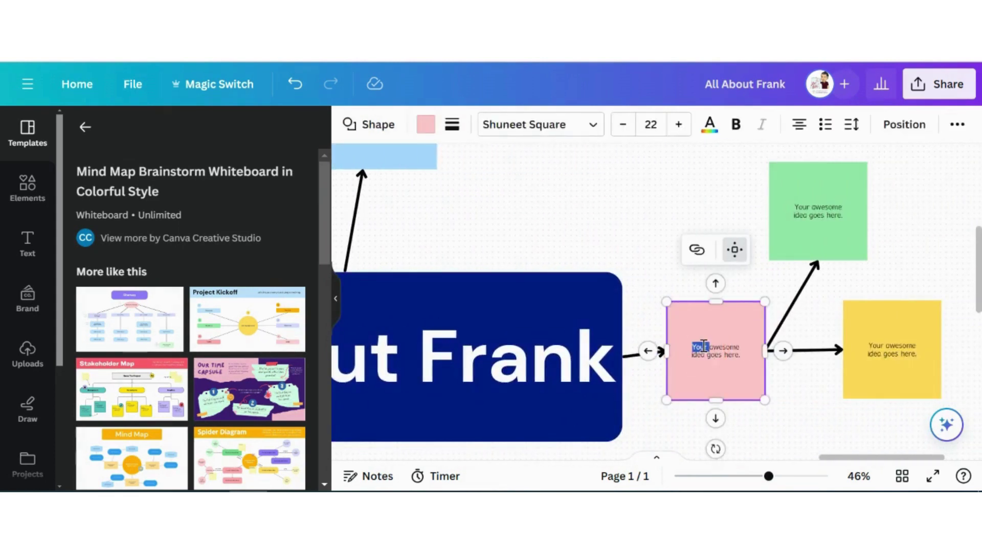
pyautogui.hotkey('ctrl', 'a')
pyautogui.press('BackSpace')
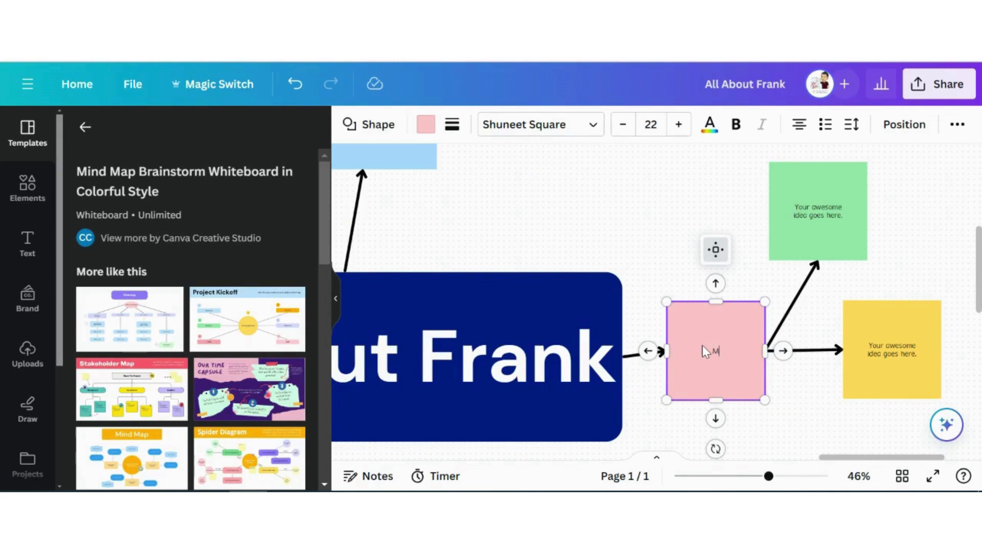
pyautogui.write('My Favourite Food')
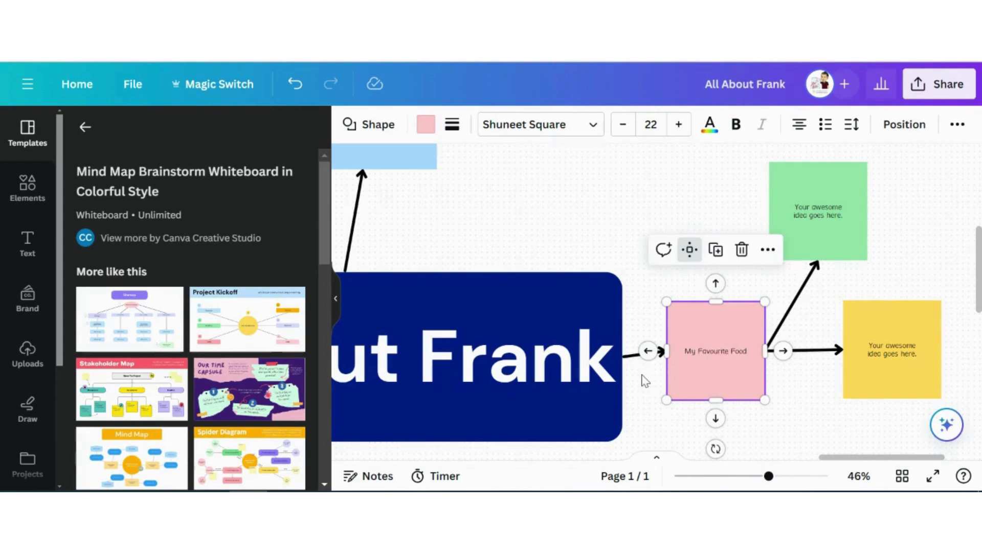
# Step: Label the purple sticky note 'My Family'
pyautogui.scroll(-10, 640, 377)
pyautogui.hscroll(-5, 642, 379)
pyautogui.hscroll(-2, 644, 381)
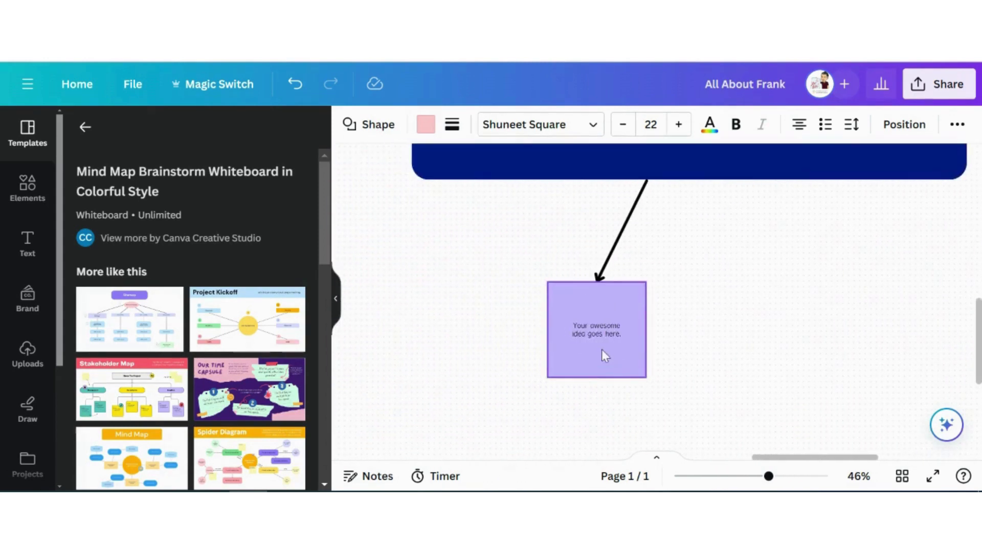
pyautogui.click(589, 330)
pyautogui.moveTo(574, 327); pyautogui.dragTo(639, 334)
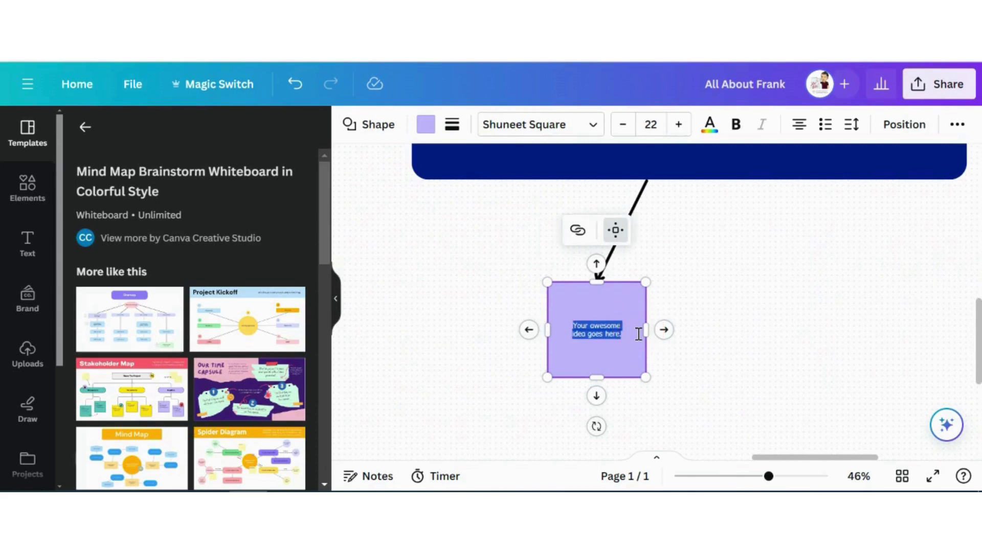
pyautogui.write('My Family')
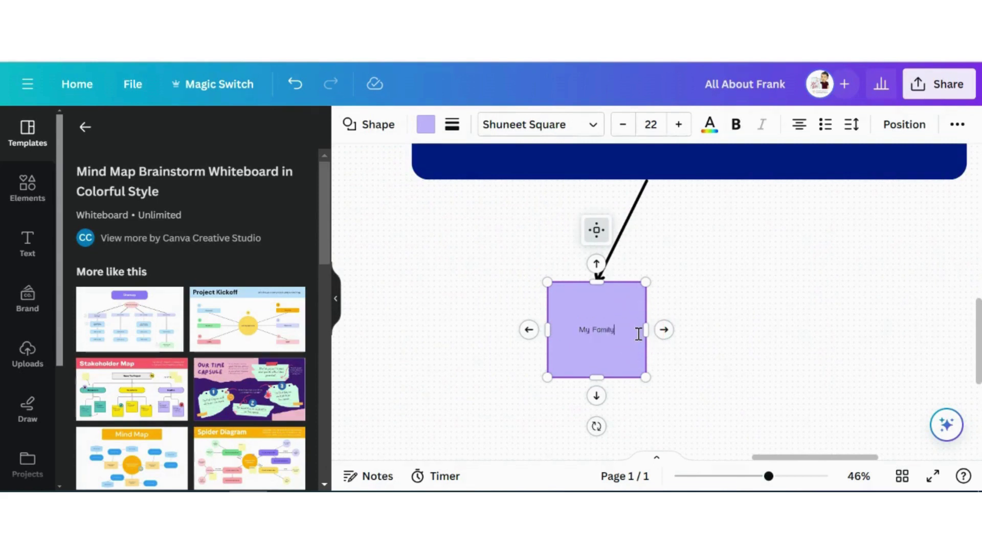
pyautogui.click(451, 272)
# Step: Replace the green sticky note's placeholder text with 'My Job'
pyautogui.hscroll(-10, 451, 272)
pyautogui.scroll(5, 452, 272)
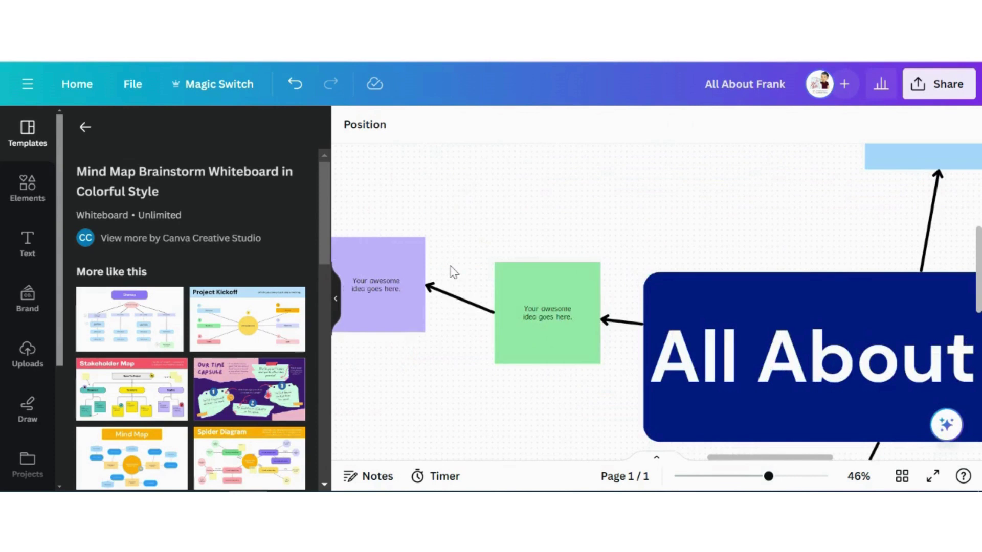
pyautogui.click(545, 313)
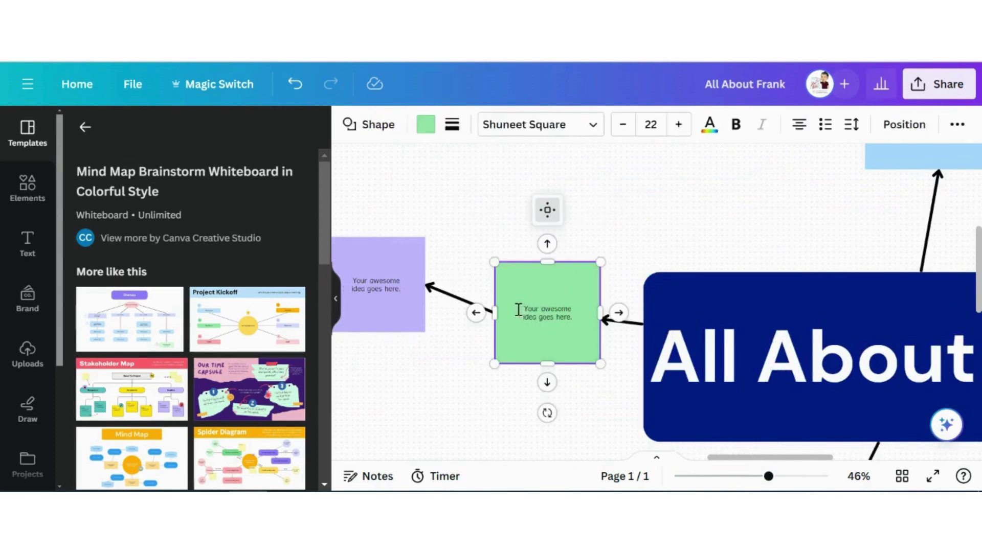
pyautogui.moveTo(518, 309); pyautogui.dragTo(582, 331)
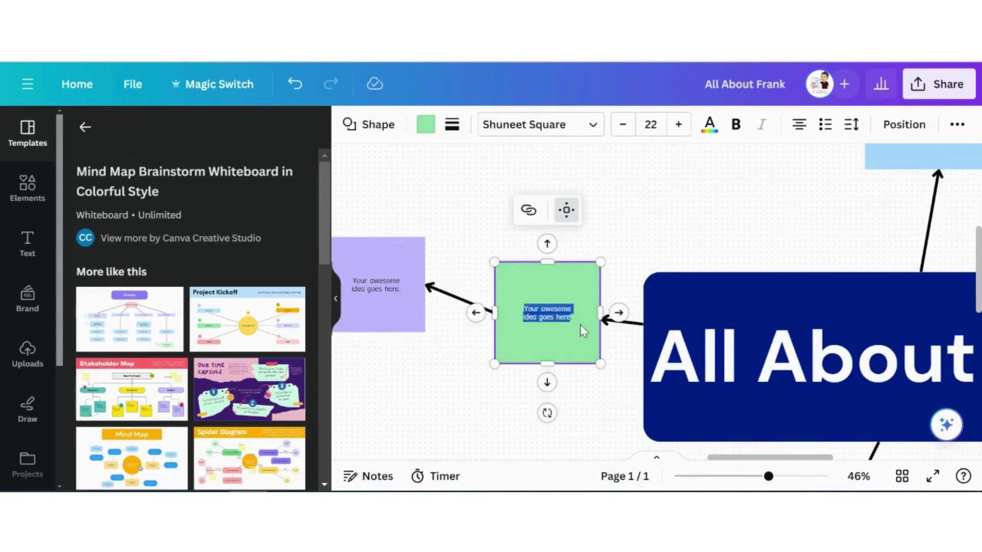
pyautogui.press('BackSpace')
pyautogui.write('My')
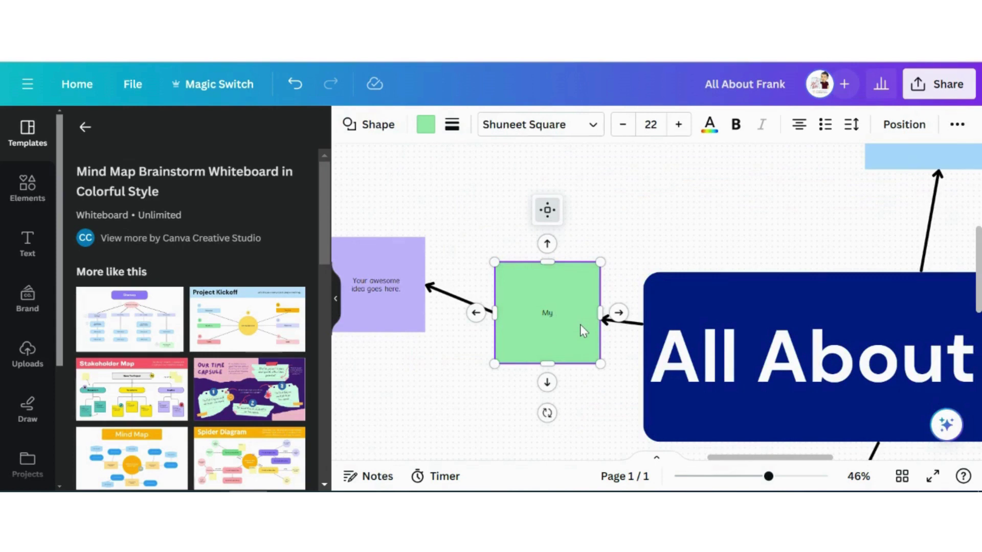
pyautogui.write(' Job')
pyautogui.click(699, 200)
pyautogui.hscroll(5, 664, 235)
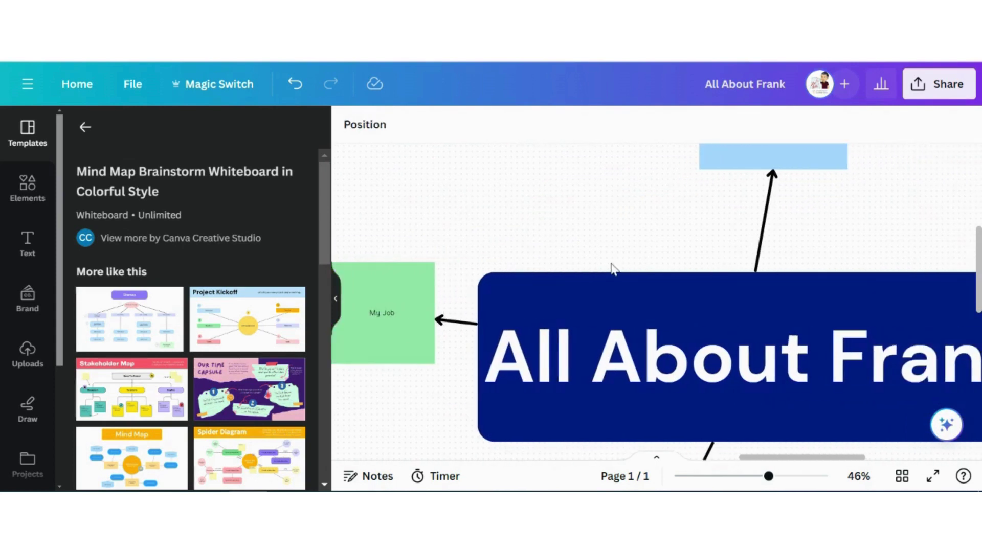
# Step: At 23% zoom, drag the spare pink sticky note to a new spot near the My Favourite Sport note
pyautogui.hscroll(4, 613, 268)
pyautogui.scroll(5, 613, 268)
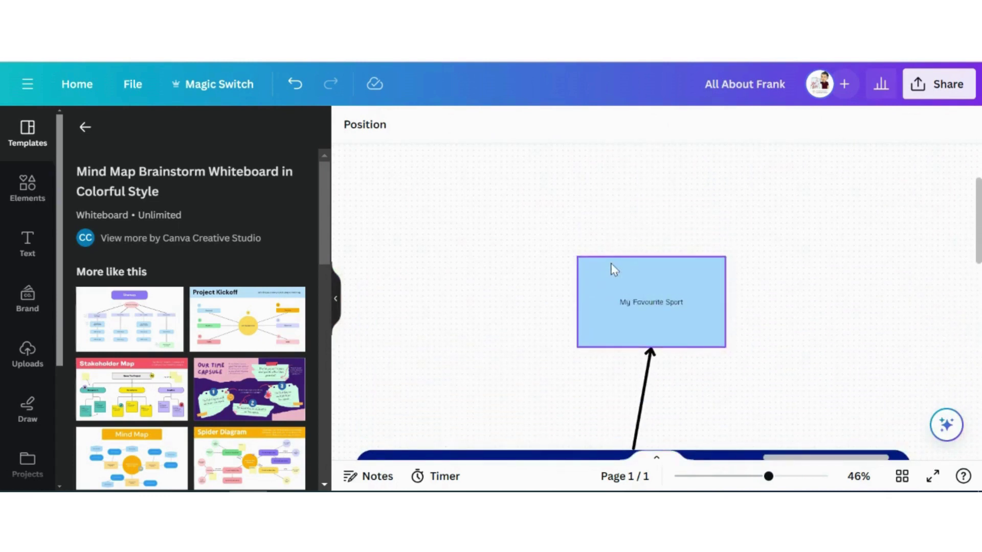
pyautogui.scroll(-5, 612, 264)
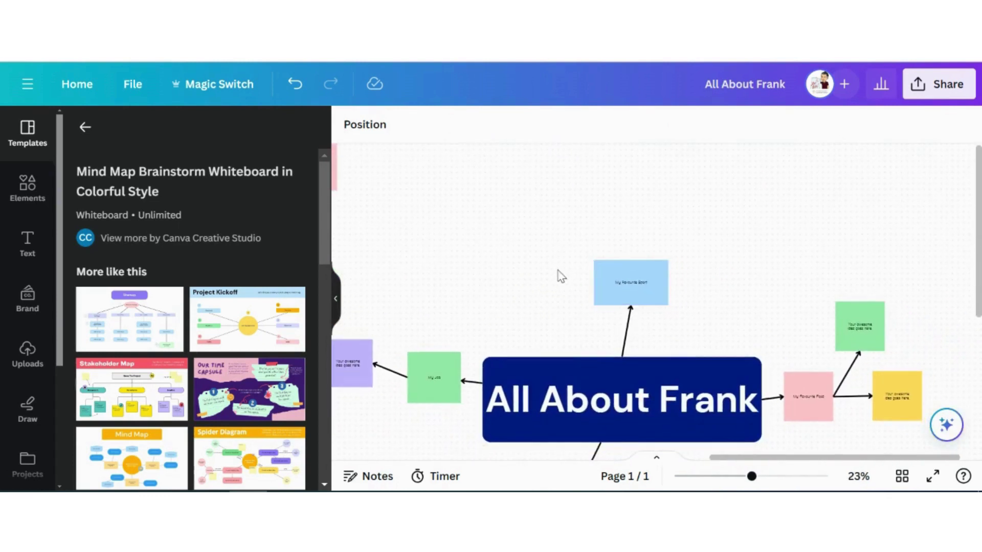
pyautogui.click(532, 265)
pyautogui.scroll(-3, 545, 303)
pyautogui.hscroll(3, 545, 302)
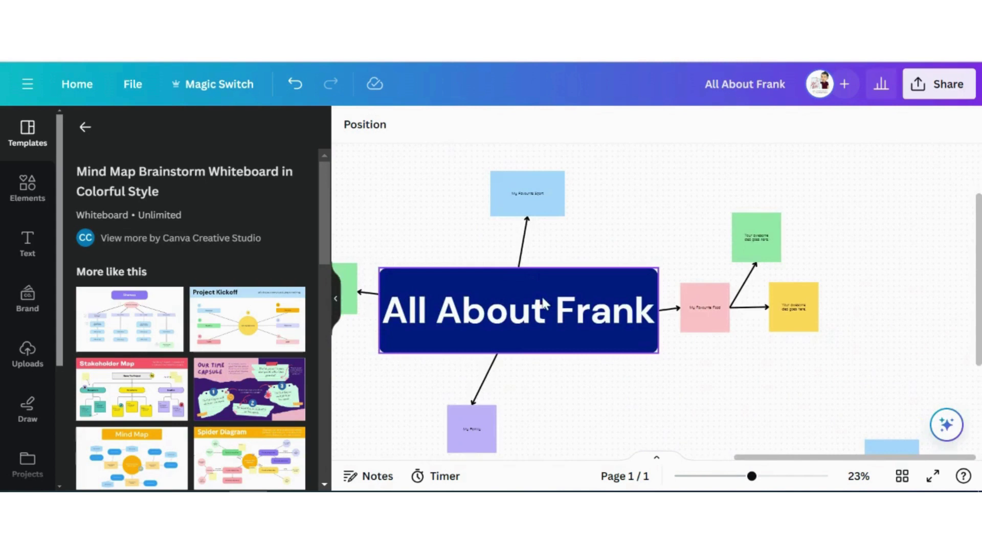
pyautogui.scroll(5, 545, 302)
pyautogui.hscroll(-6, 545, 302)
pyautogui.click(427, 254)
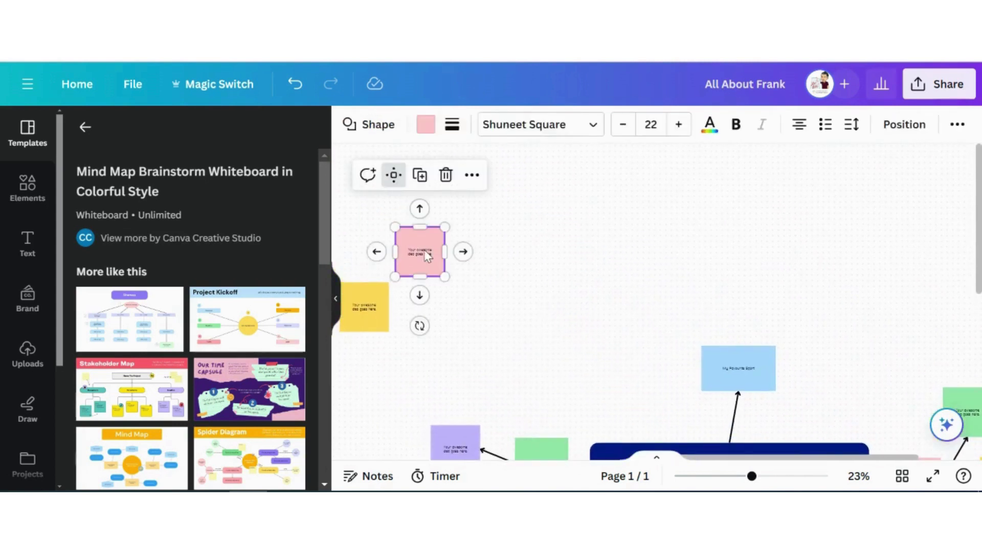
pyautogui.moveTo(426, 252); pyautogui.dragTo(554, 276)
pyautogui.click(660, 365)
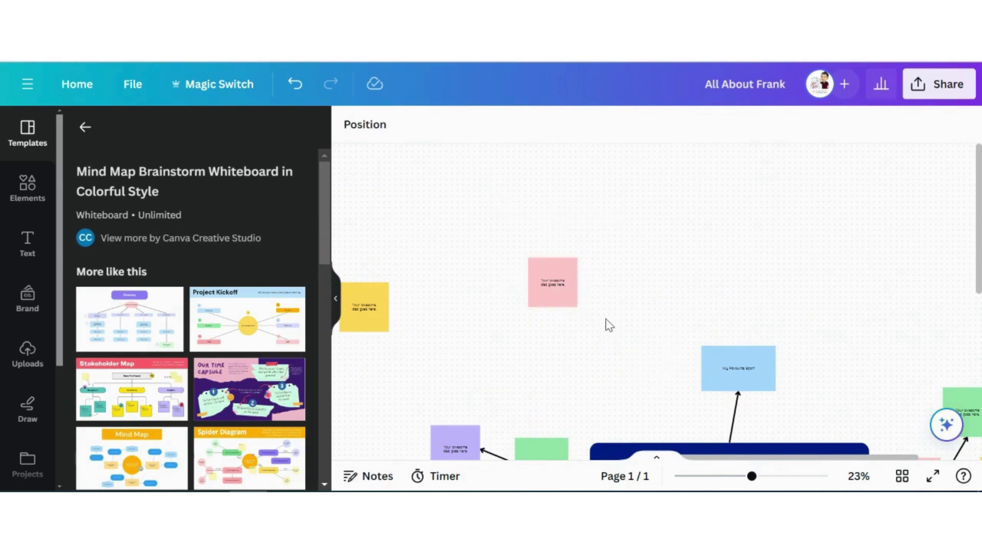
pyautogui.click(551, 285)
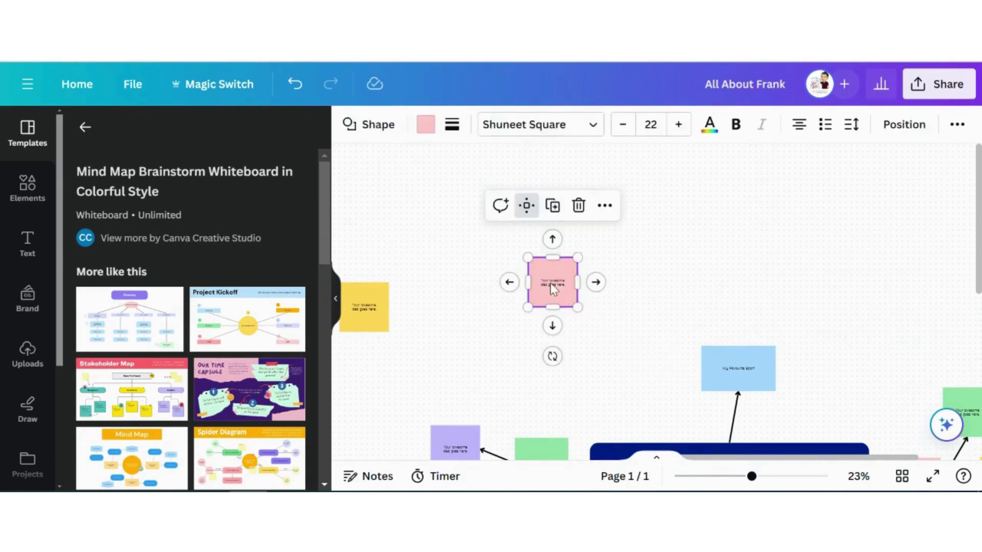
# Step: Duplicate the pink note above My Favourite Sport and link it with a copied connector
pyautogui.click(554, 207)
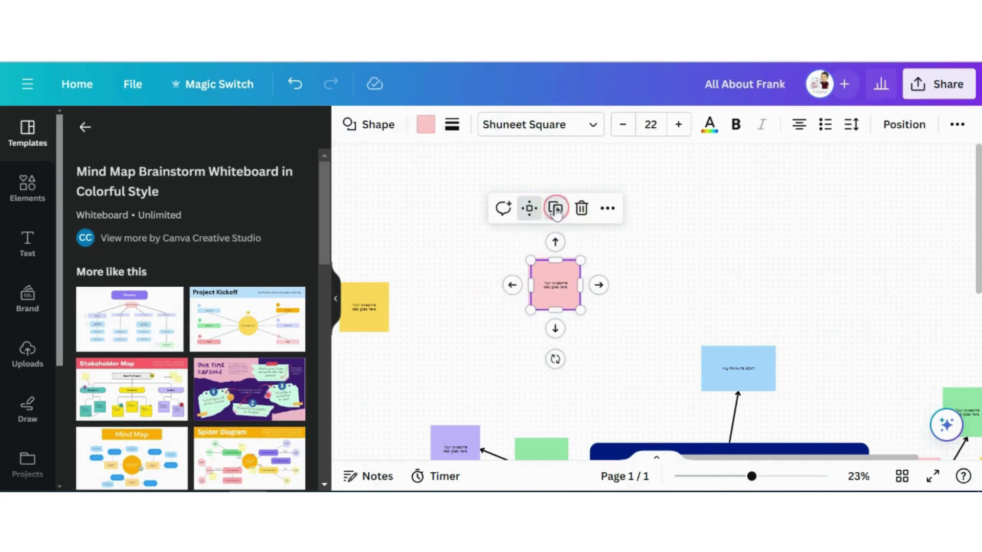
pyautogui.moveTo(554, 284); pyautogui.dragTo(792, 296)
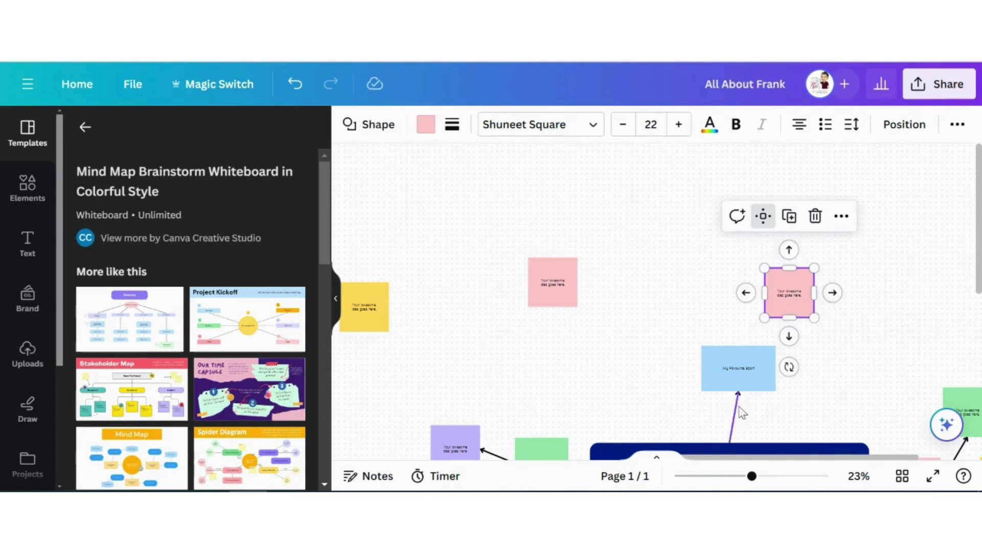
pyautogui.click(735, 422)
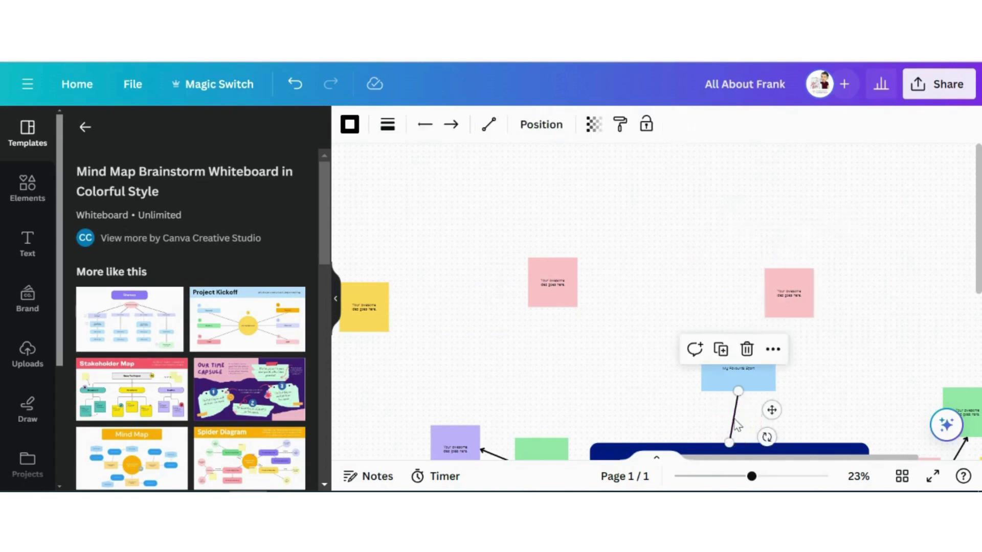
pyautogui.click(721, 350)
pyautogui.moveTo(739, 429); pyautogui.dragTo(780, 337)
pyautogui.click(614, 334)
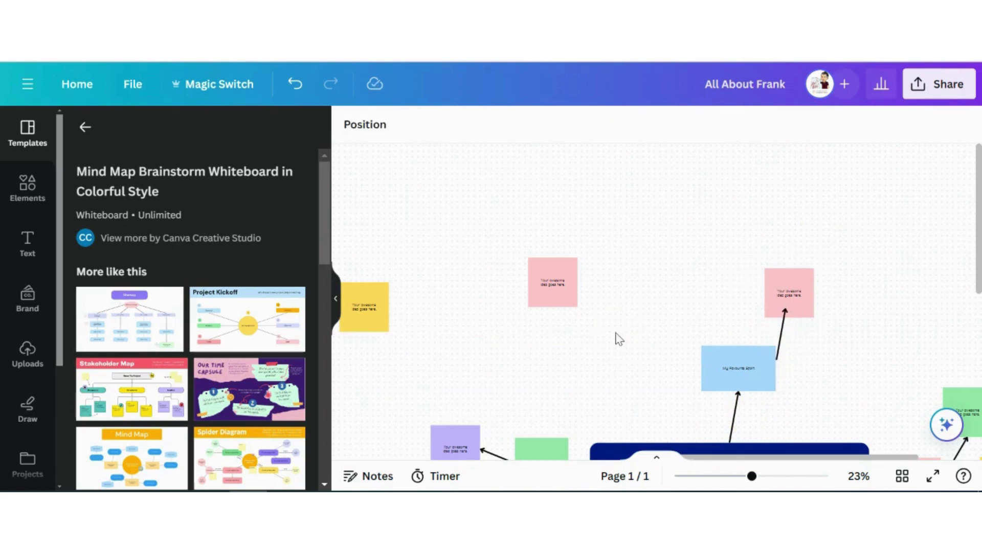
# Step: Add a yellow sticky copy between the pink notes, linked to My Favourite Sport by its own arrow
pyautogui.click(379, 309)
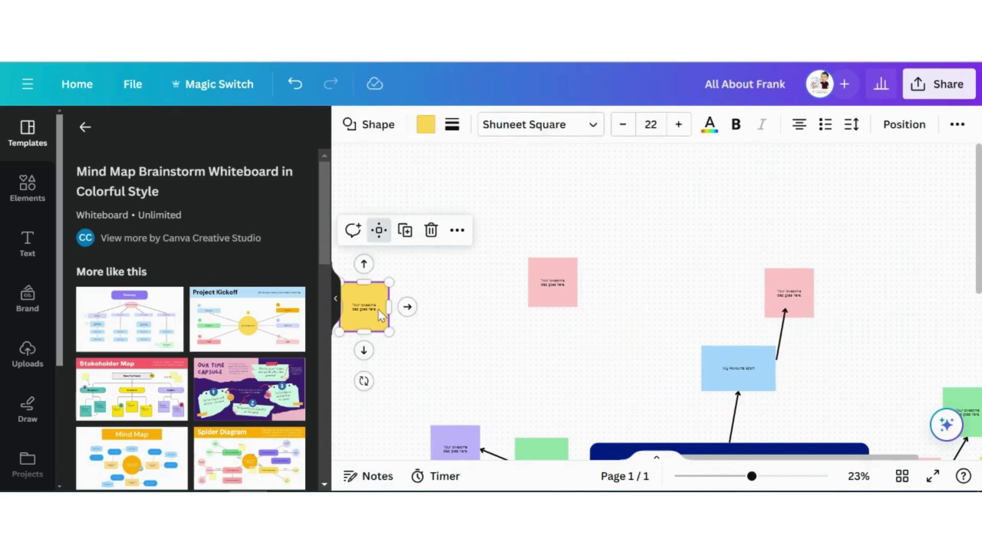
pyautogui.click(404, 231)
pyautogui.moveTo(369, 316); pyautogui.dragTo(660, 293)
pyautogui.moveTo(546, 286); pyautogui.dragTo(423, 247)
pyautogui.click(733, 423)
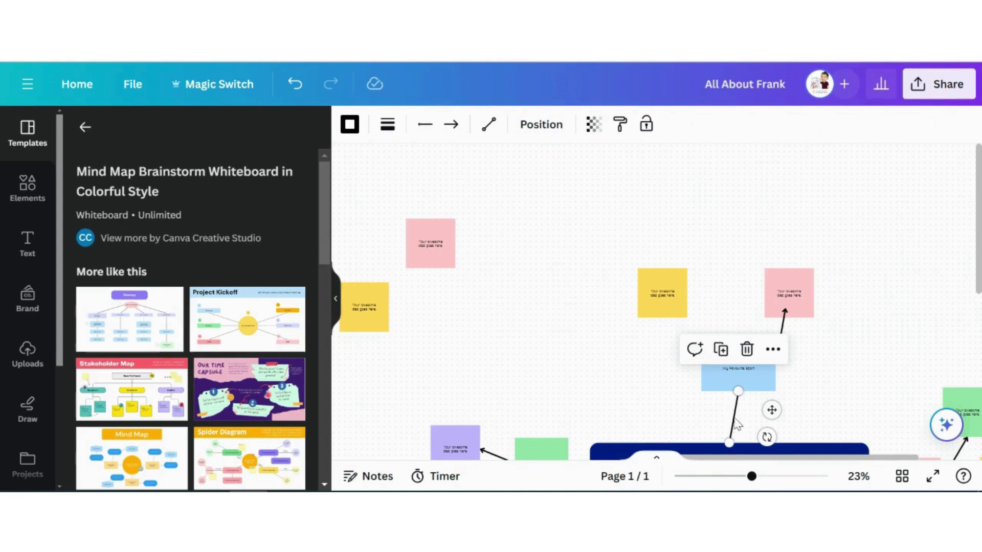
pyautogui.click(719, 352)
pyautogui.moveTo(738, 427); pyautogui.dragTo(677, 311)
pyautogui.click(632, 356)
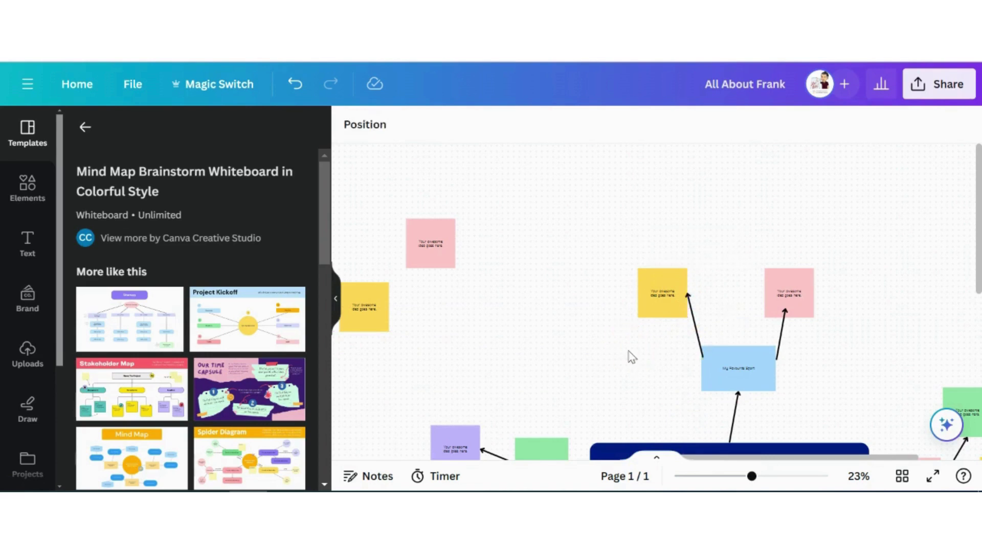
# Step: Replace the yellow note's placeholder text with 'Hockey'
pyautogui.scroll(5, 670, 363)
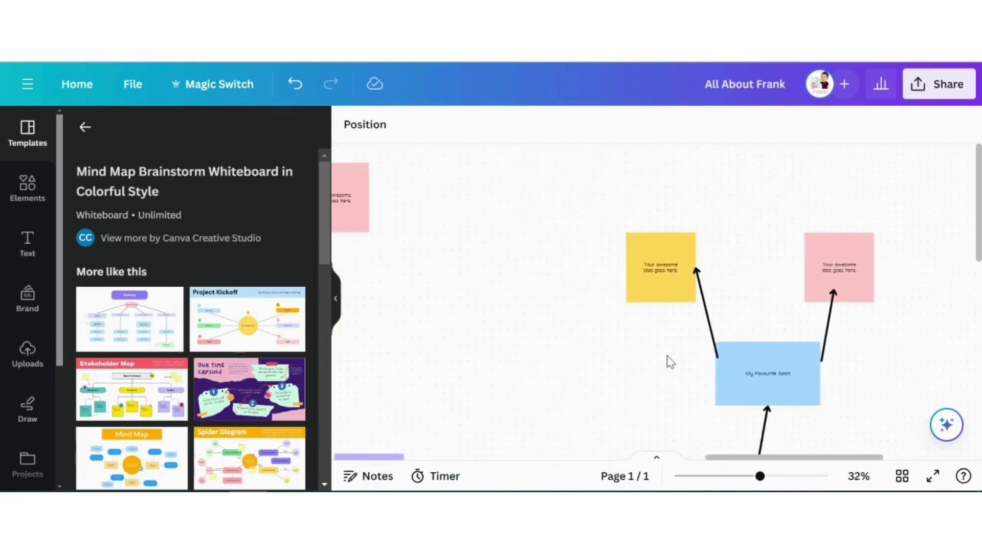
pyautogui.tripleClick(668, 233)
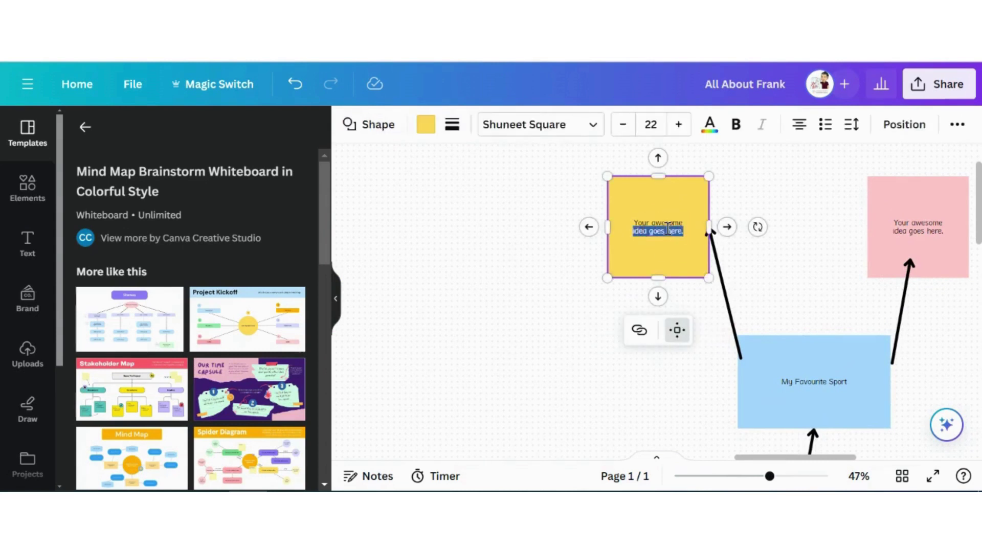
pyautogui.tripleClick(667, 227)
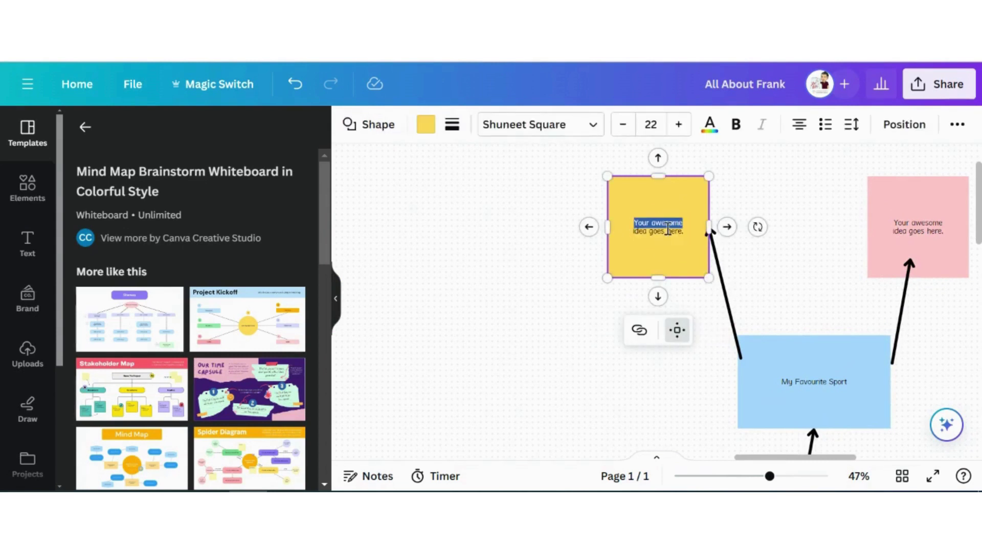
pyautogui.press('BackSpace')
pyautogui.press('Delete')
pyautogui.press('Delete')
pyautogui.press('Delete')
pyautogui.press('Delete')
pyautogui.press('Delete')
pyautogui.press('Delete')
pyautogui.press('Delete')
pyautogui.press('Delete')
pyautogui.press('Delete')
pyautogui.press('Delete')
pyautogui.press('Delete')
pyautogui.press('Delete')
pyautogui.press('Delete')
pyautogui.press('Delete')
pyautogui.press('Delete')
pyautogui.press('Delete')
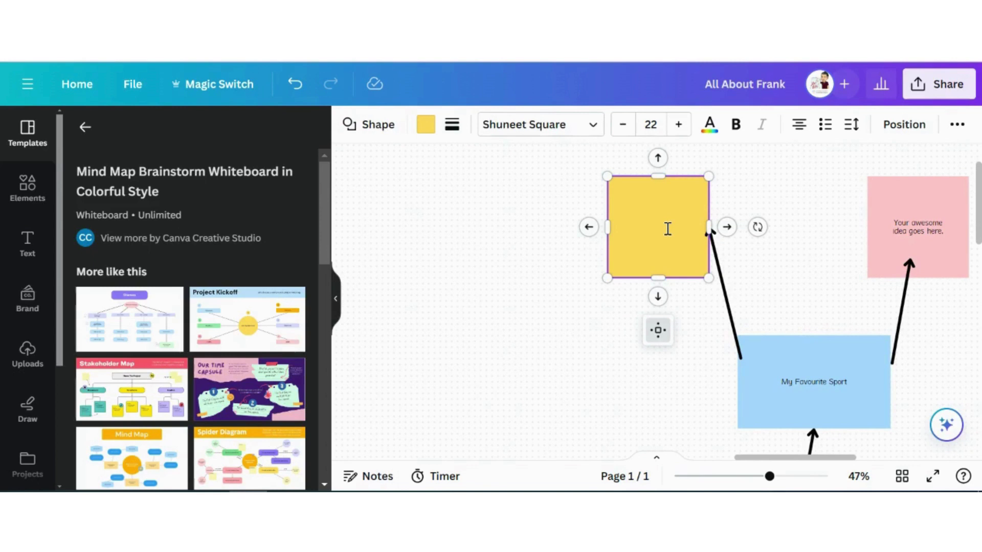
pyautogui.write('Hockey')
pyautogui.click(580, 305)
# Step: Replace the pink note's placeholder text with 'Running'
pyautogui.hscroll(3, 579, 305)
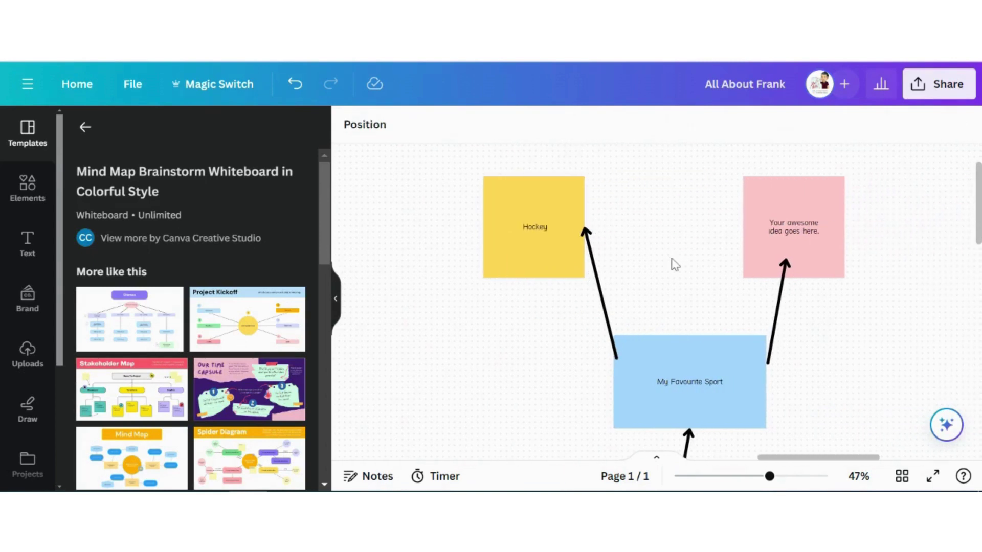
pyautogui.click(793, 230)
pyautogui.doubleClick(796, 225)
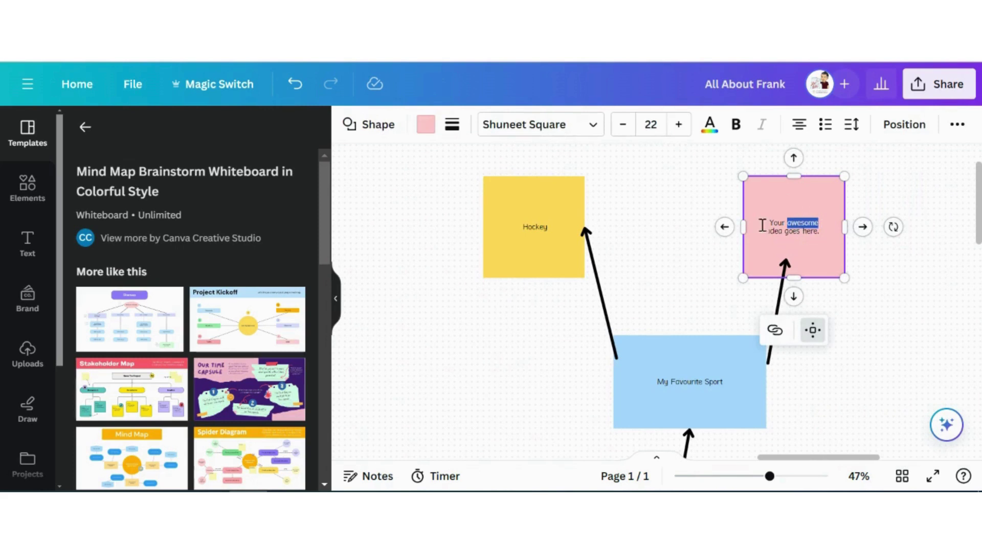
pyautogui.moveTo(772, 223); pyautogui.dragTo(820, 235)
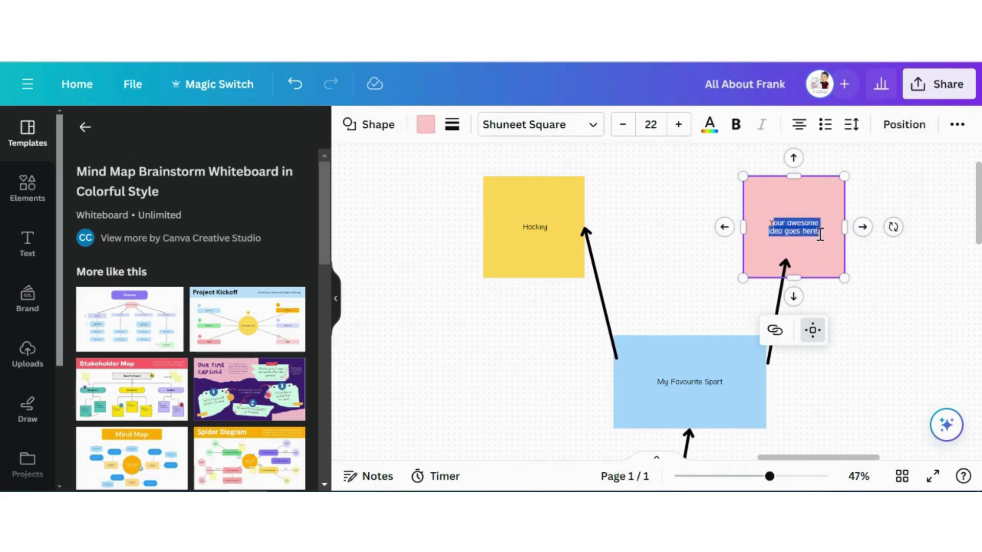
pyautogui.press('BackSpace')
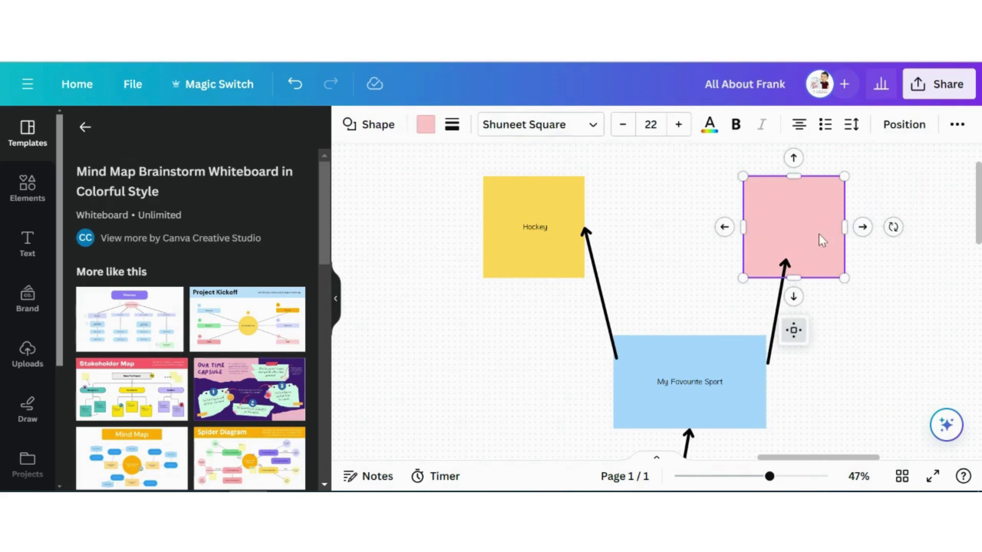
pyautogui.write('Running')
pyautogui.click(672, 265)
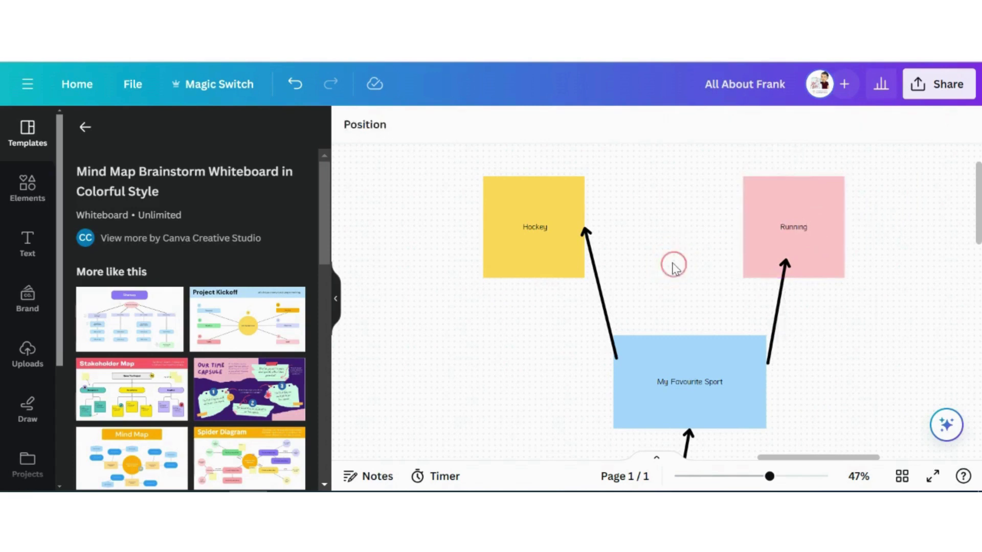
# Step: Shrink the Hockey and Running sticky notes to smaller boxes than the other branch notes
pyautogui.scroll(-5, 674, 268)
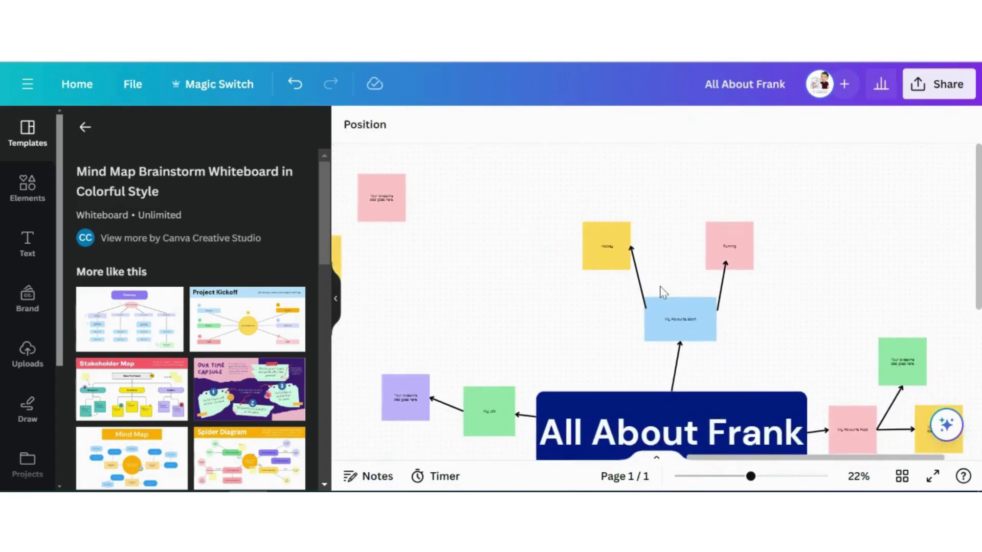
pyautogui.click(613, 254)
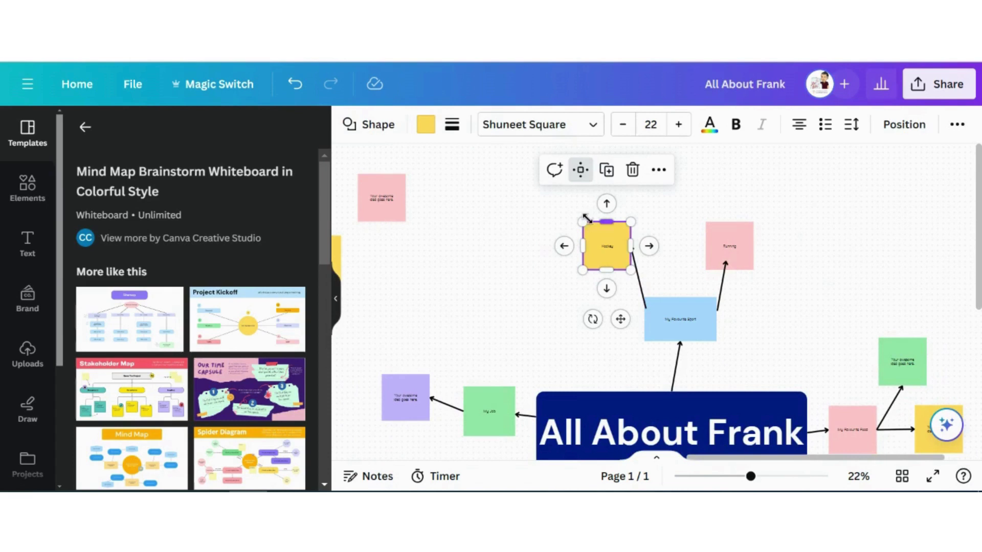
pyautogui.moveTo(584, 219); pyautogui.dragTo(603, 236)
pyautogui.click(732, 239)
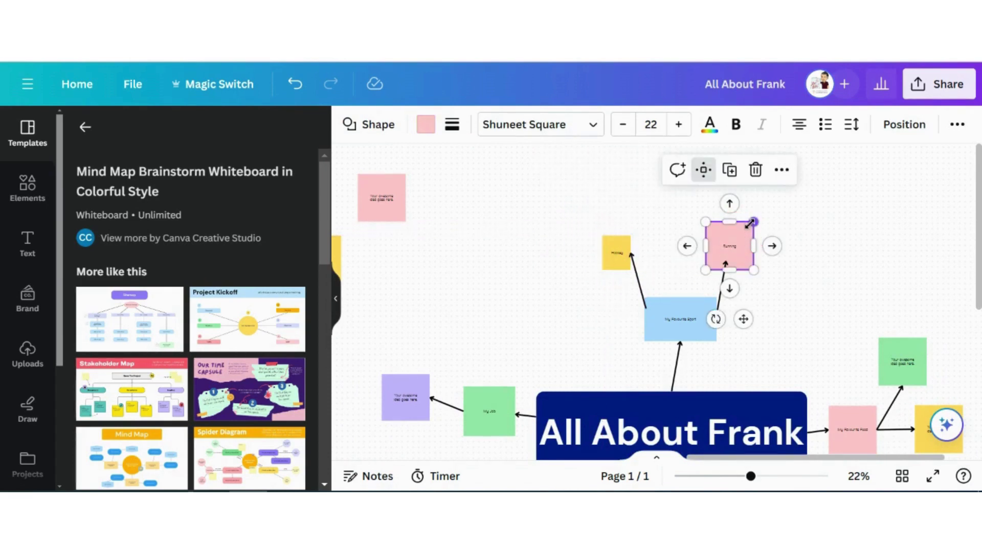
pyautogui.moveTo(753, 224); pyautogui.dragTo(739, 248)
pyautogui.click(687, 264)
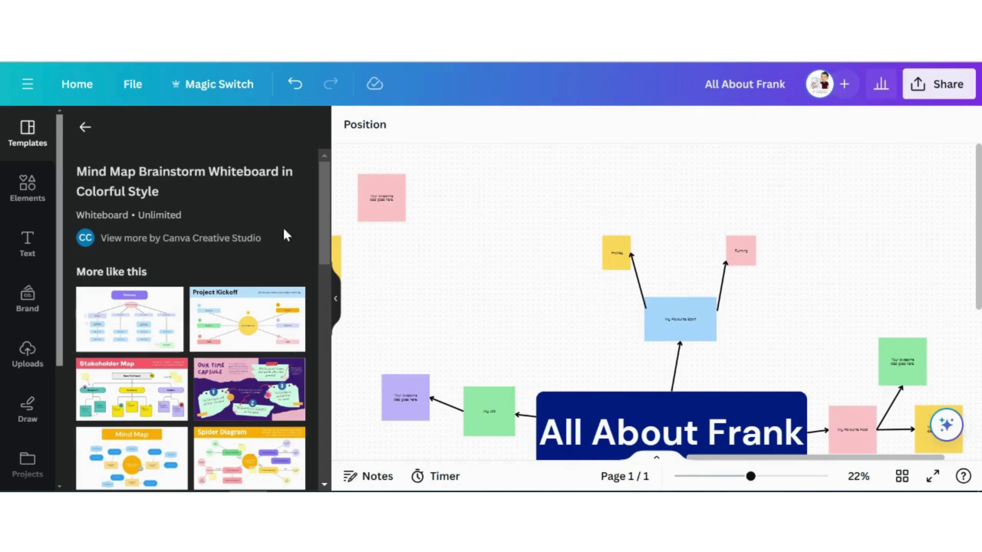
# Step: Add the Game Over text combination and place it above the Hockey sticky note
pyautogui.click(32, 250)
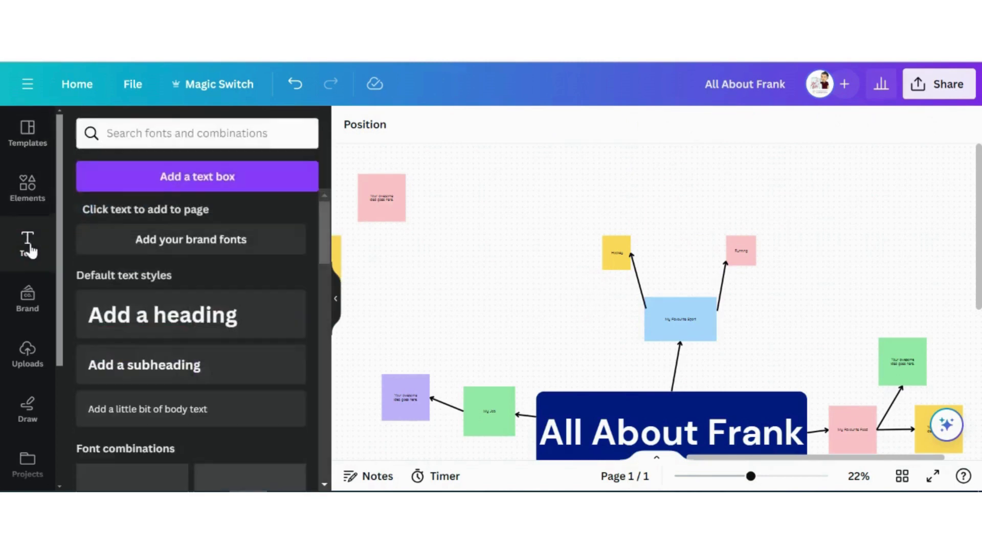
pyautogui.scroll(-5, 125, 311)
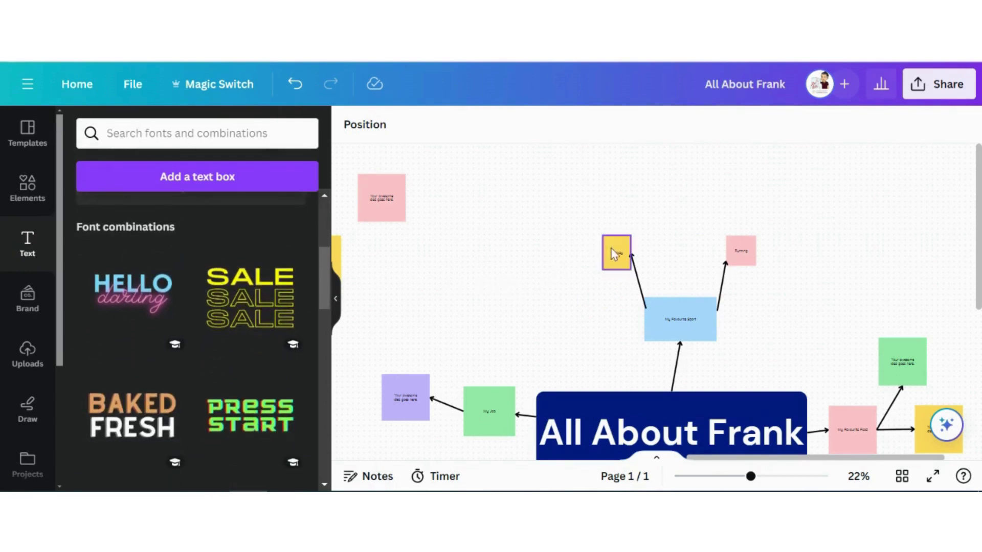
pyautogui.scroll(-3, 146, 301)
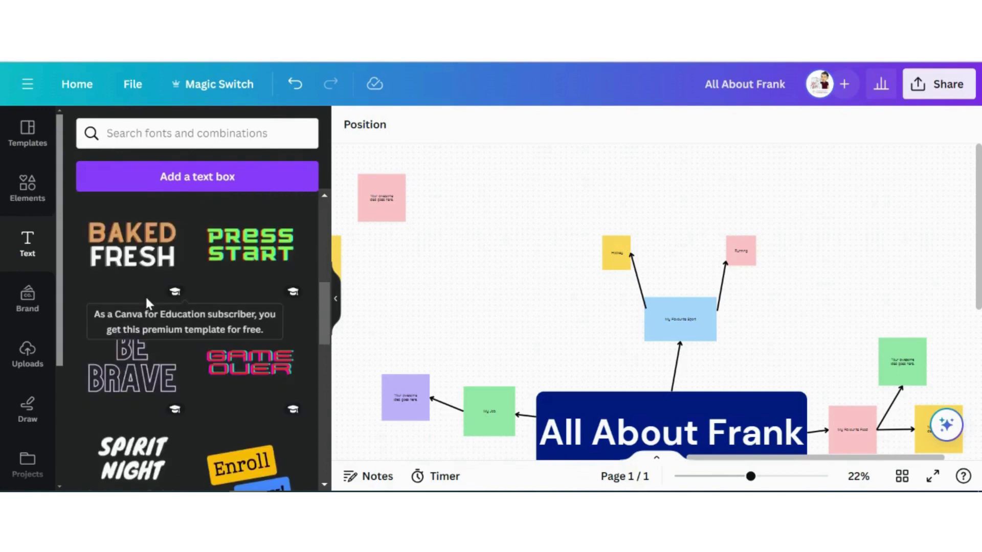
pyautogui.click(246, 372)
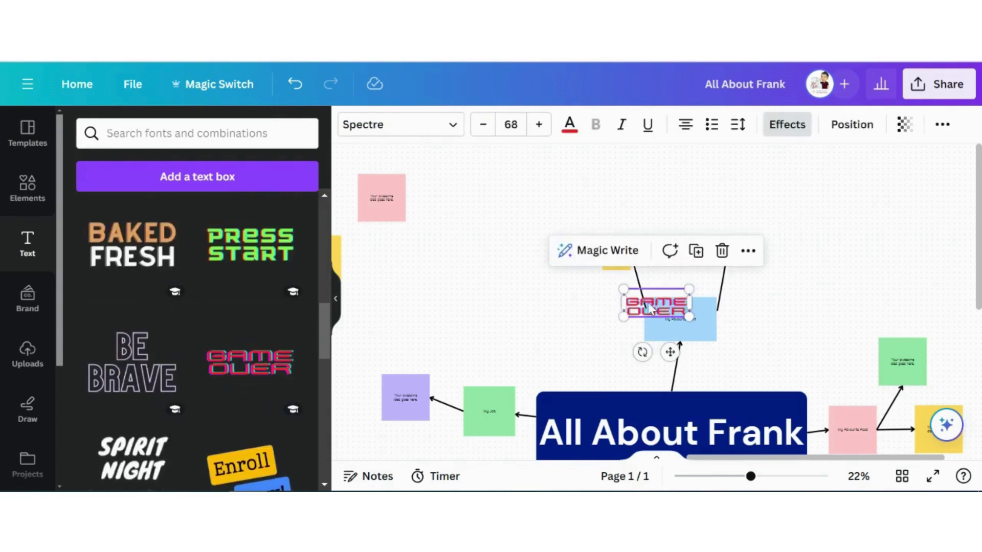
pyautogui.moveTo(650, 307); pyautogui.dragTo(611, 223)
pyautogui.doubleClick(612, 222)
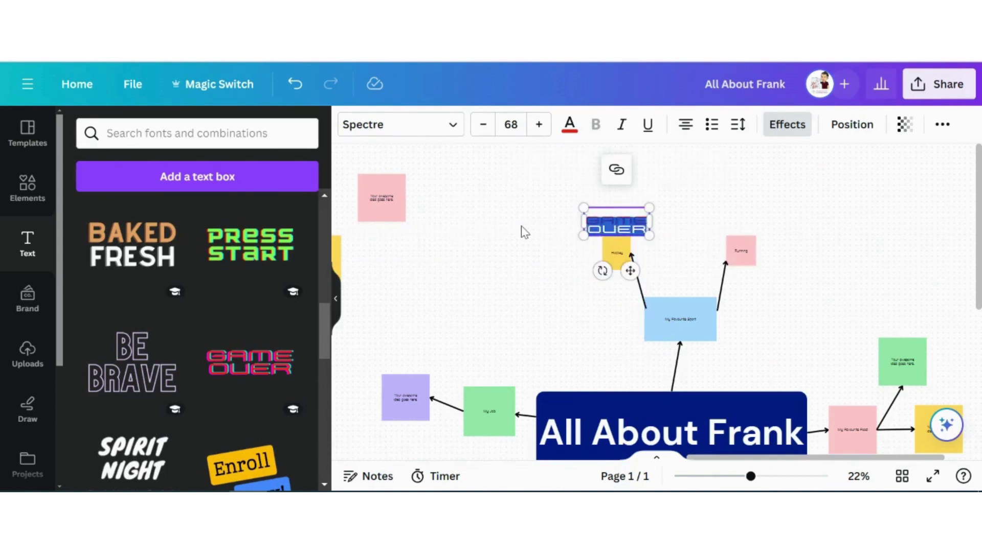
# Step: Replace the heading with 'TORONTO MAPLE LEAFS' and resize it to wrap onto three lines
pyautogui.write('GAME')
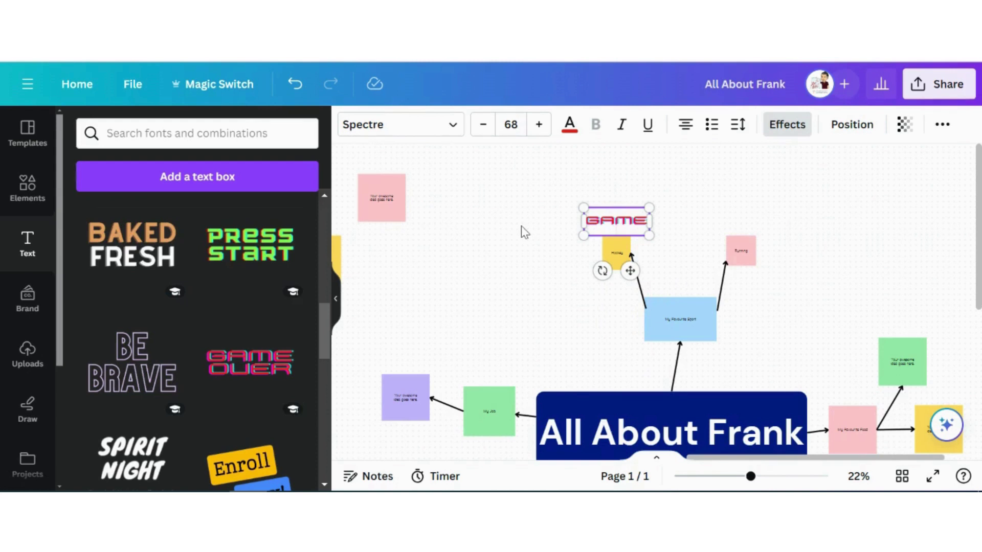
pyautogui.doubleClick(621, 223)
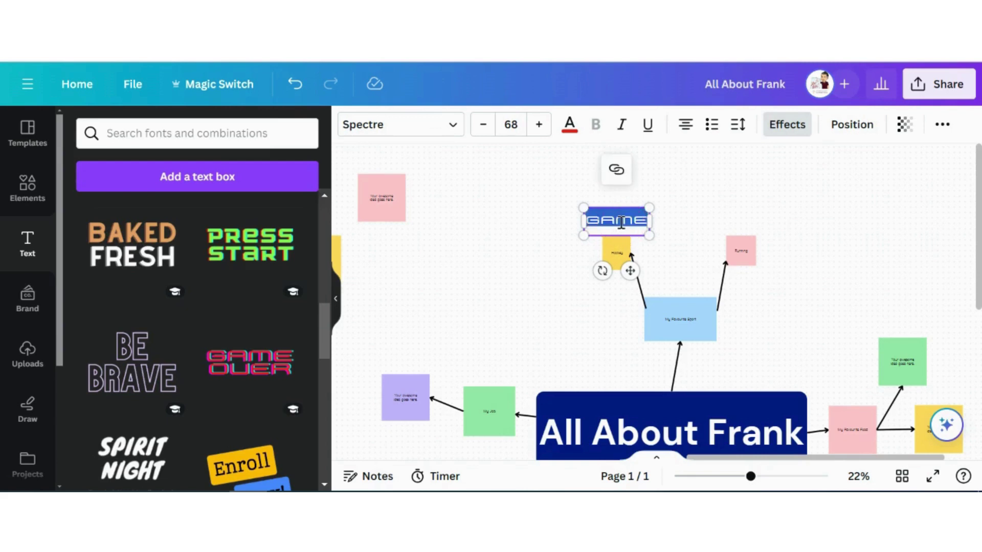
pyautogui.press('BackSpace')
pyautogui.write('TO')
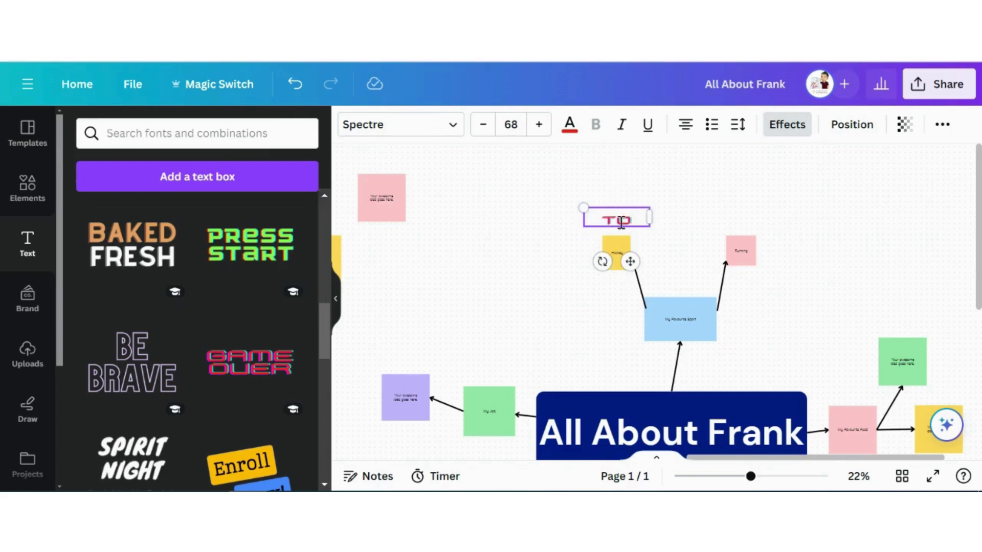
pyautogui.write('RONTO MAP')
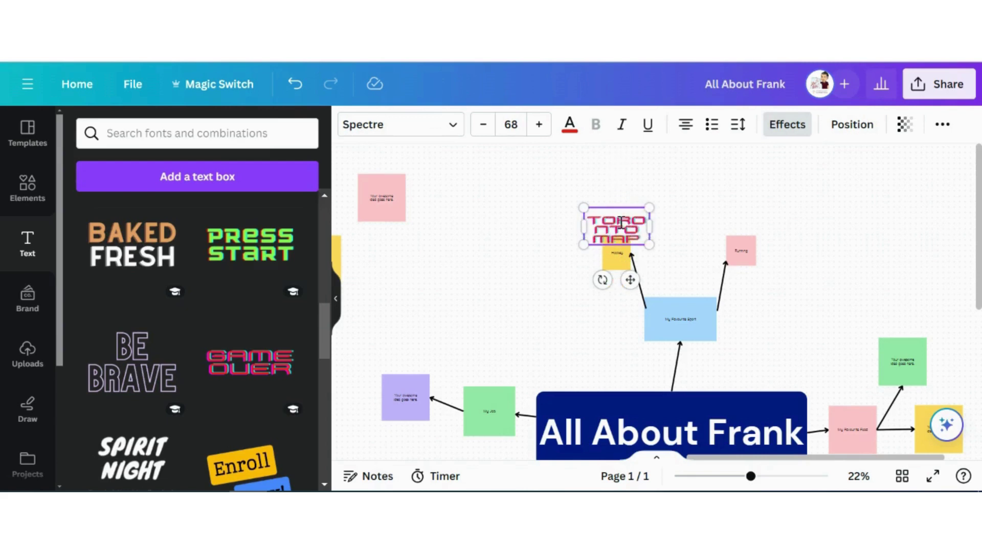
pyautogui.write('LE LEAFS')
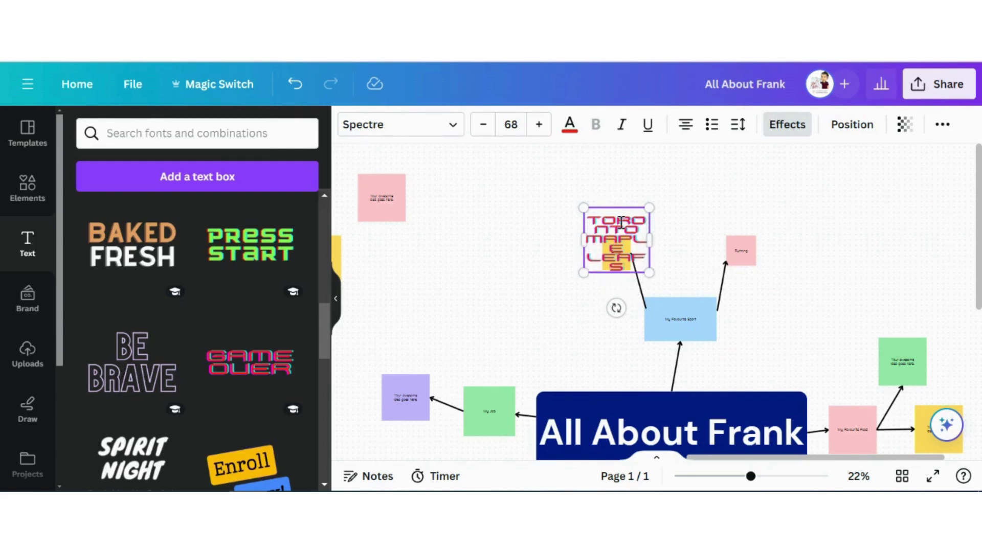
pyautogui.moveTo(583, 209); pyautogui.dragTo(547, 194)
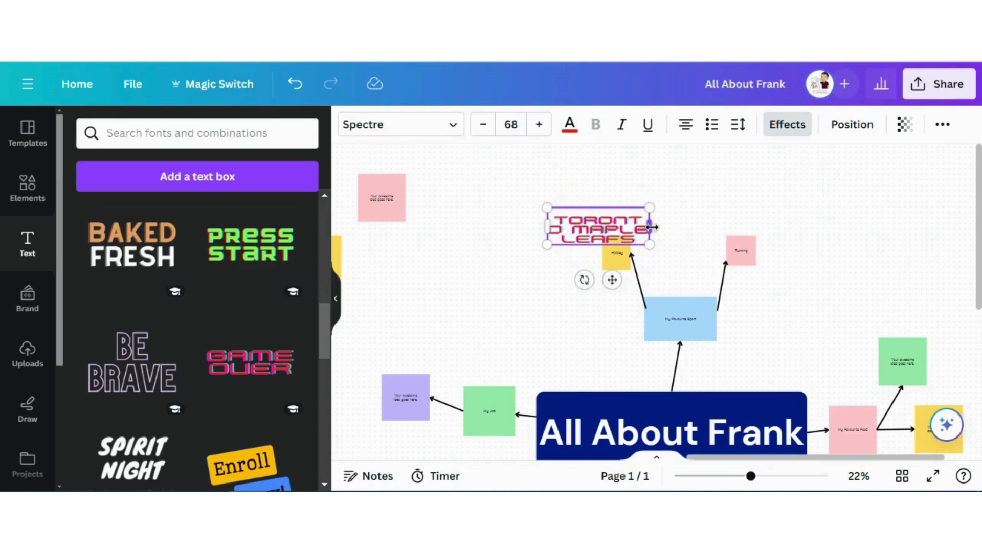
pyautogui.moveTo(649, 225); pyautogui.dragTo(668, 226)
# Step: Move the Toronto Maple Leafs text up just above the yellow sticky note
pyautogui.click(622, 223)
pyautogui.click(624, 213)
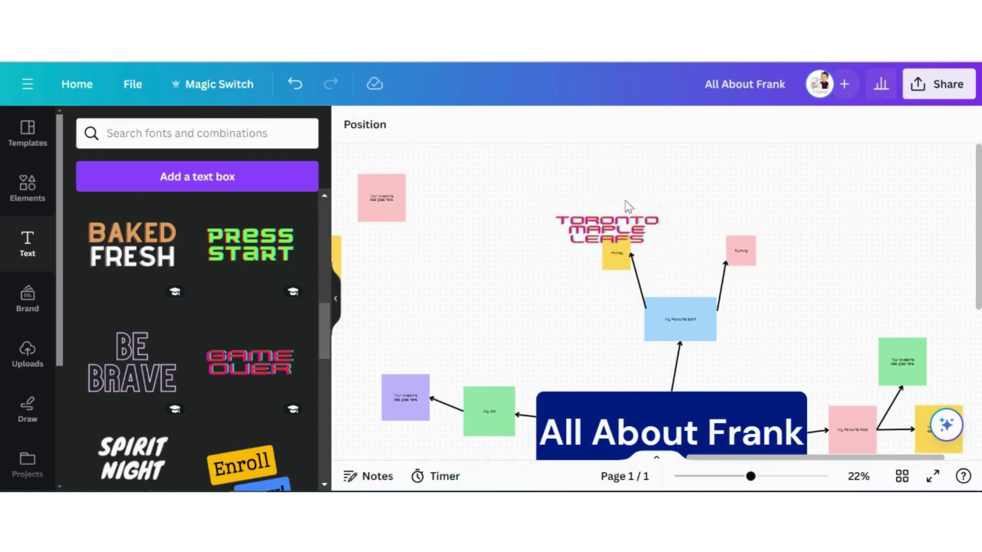
pyautogui.moveTo(612, 226); pyautogui.dragTo(618, 211)
pyautogui.click(548, 278)
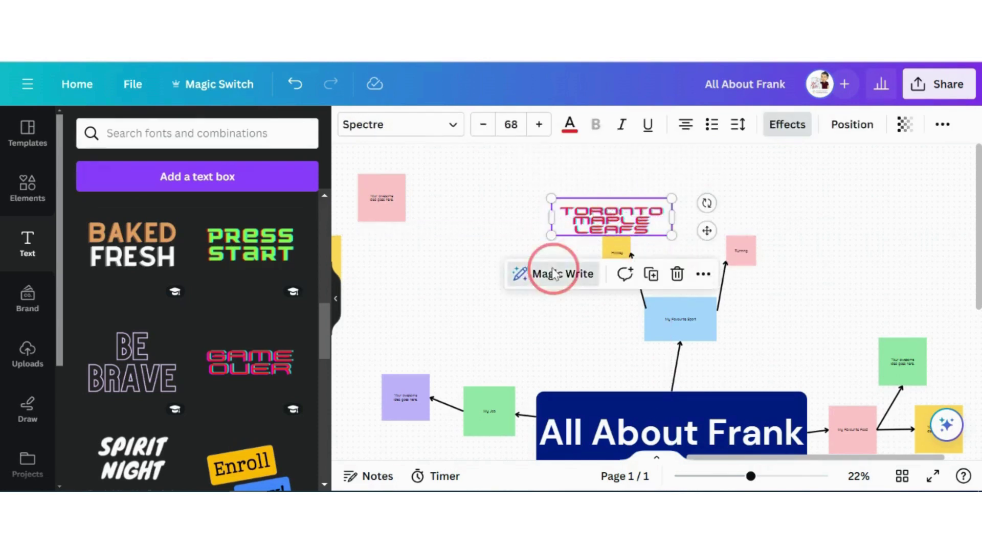
pyautogui.click(462, 273)
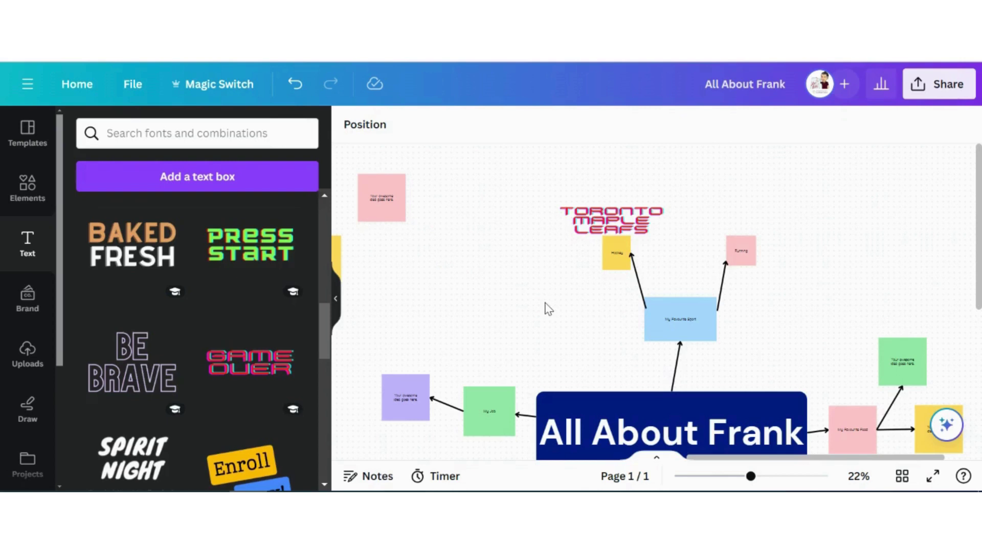
# Step: Add the recently used running photo from Elements and place it above the Running sticky note
pyautogui.click(35, 188)
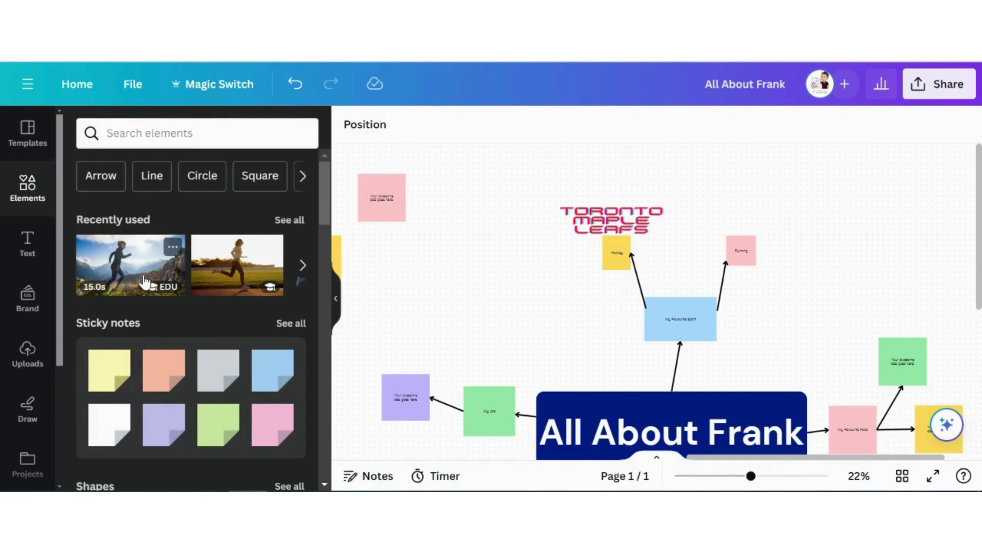
pyautogui.click(222, 273)
pyautogui.moveTo(638, 300); pyautogui.dragTo(755, 191)
pyautogui.click(494, 296)
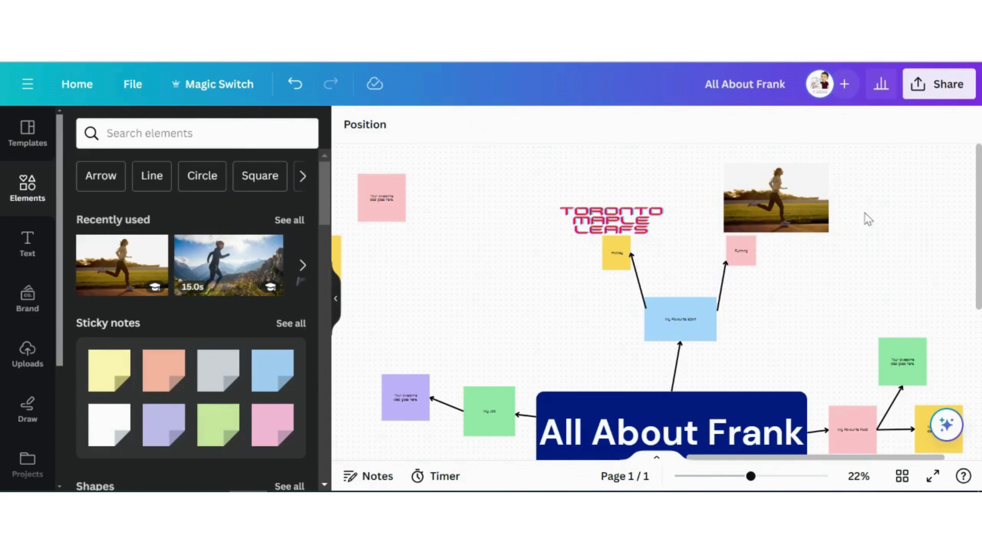
# Step: View the PNG download settings under Share, then close them without downloading
pyautogui.click(946, 86)
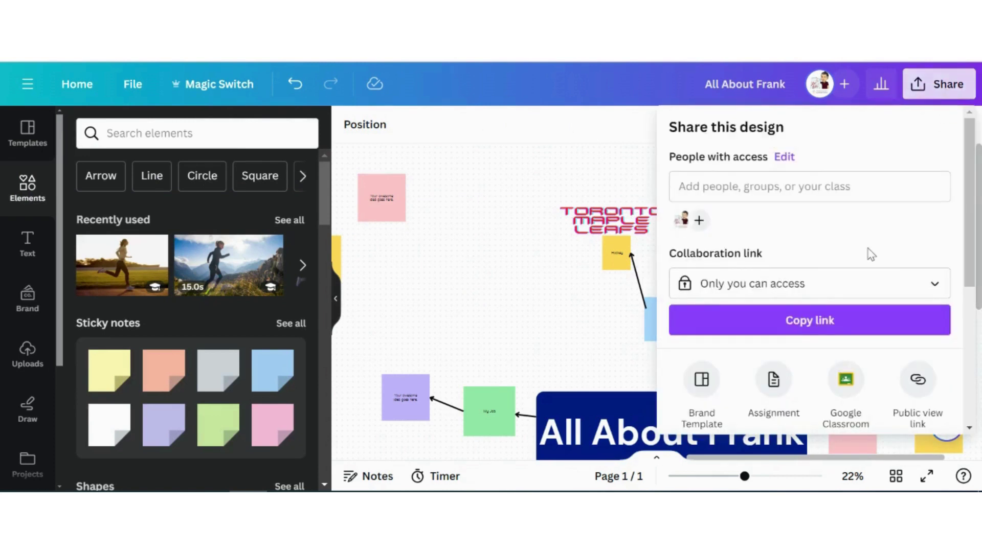
pyautogui.scroll(-5, 871, 255)
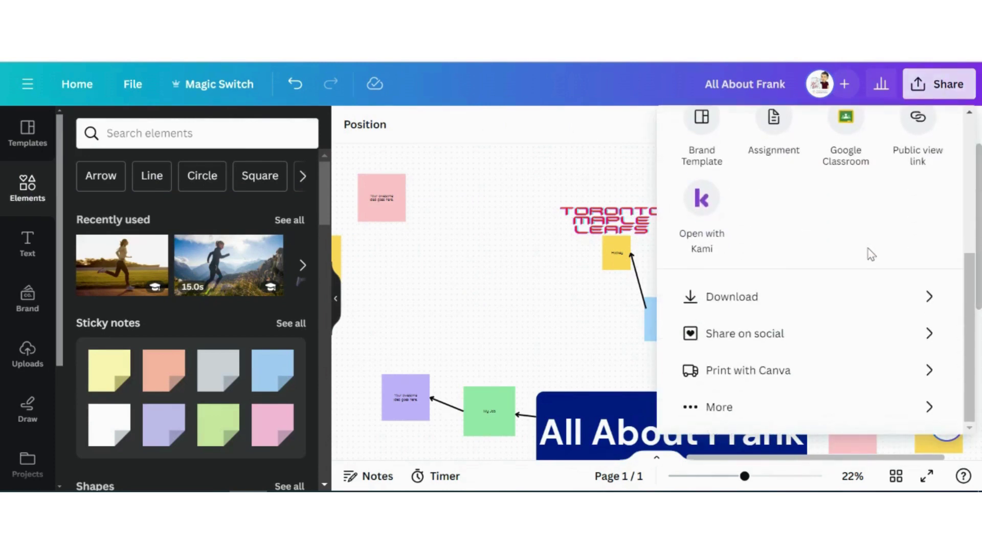
pyautogui.click(787, 304)
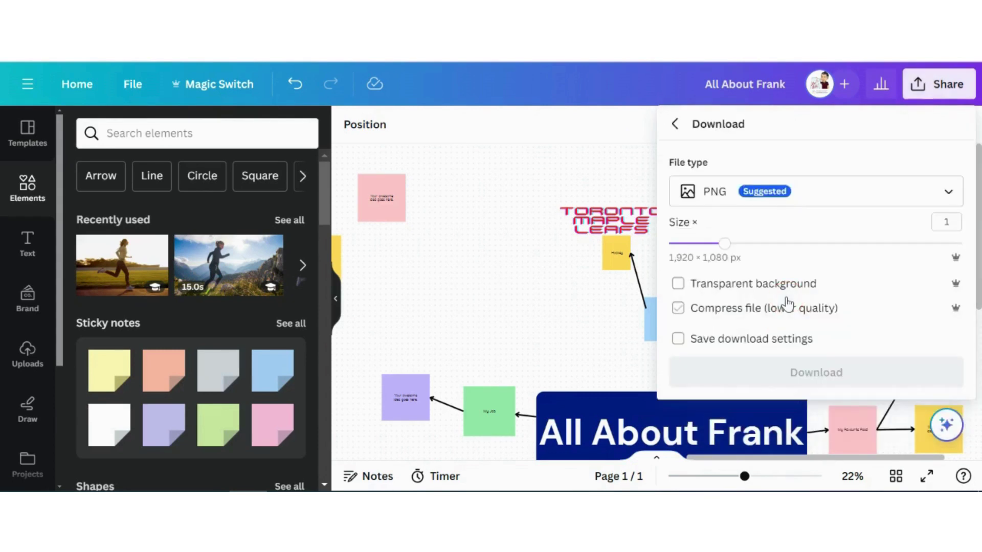
pyautogui.click(552, 298)
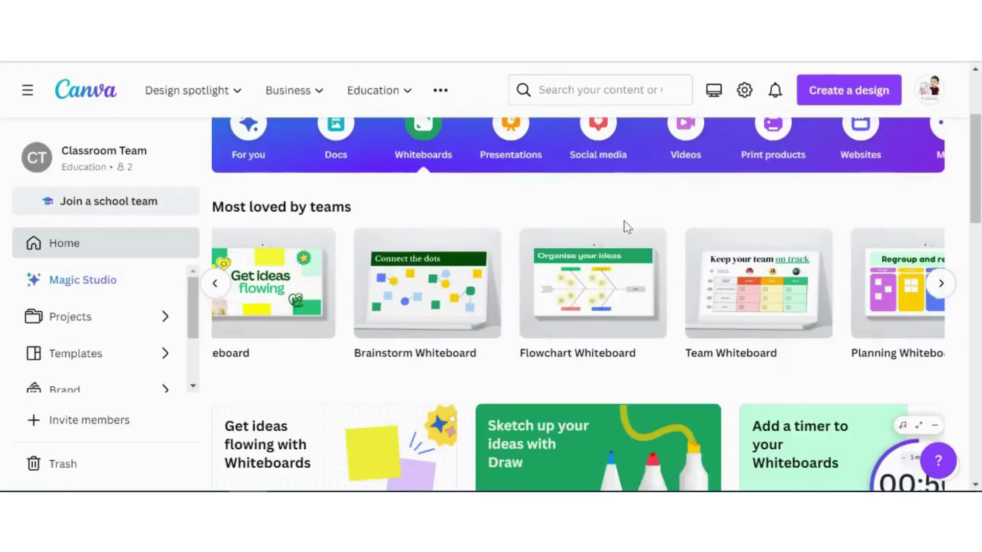
# Step: Open the Project Plan template in Blue Purple Modern Professional Style from the Planning Whiteboard results
pyautogui.moveTo(645, 317)
pyautogui.hscroll(2, 646, 317)
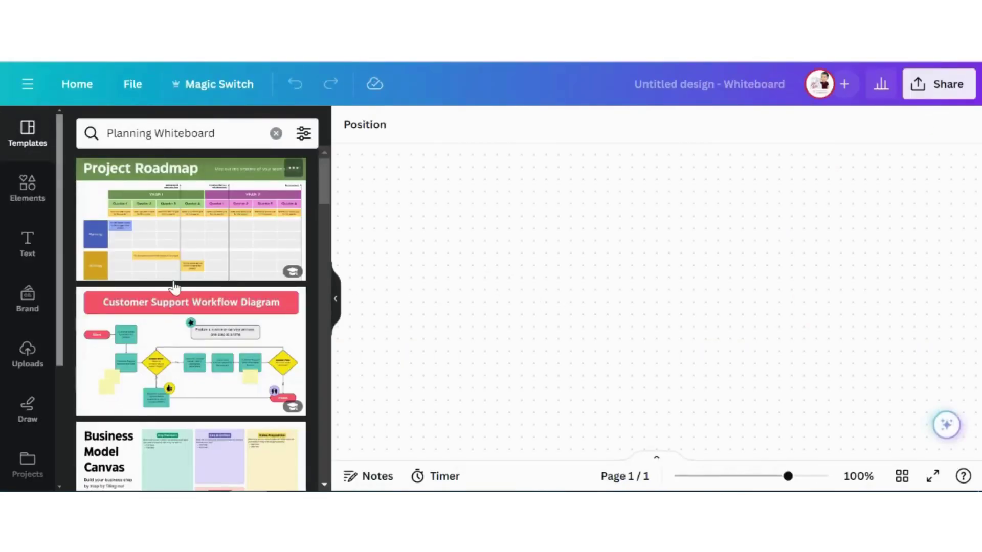
pyautogui.scroll(-2, 173, 282)
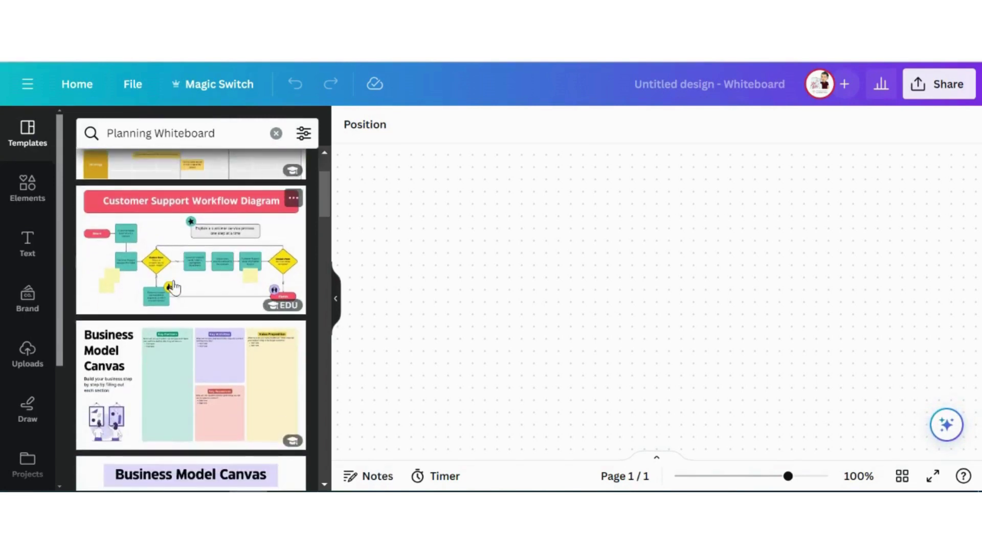
pyautogui.scroll(-3, 173, 286)
pyautogui.scroll(-3, 174, 287)
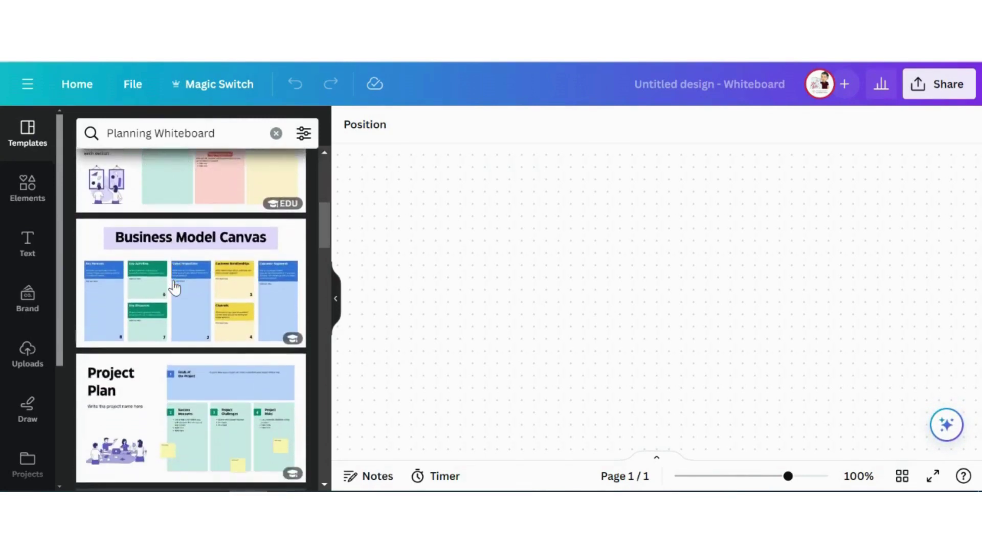
pyautogui.scroll(-1, 174, 287)
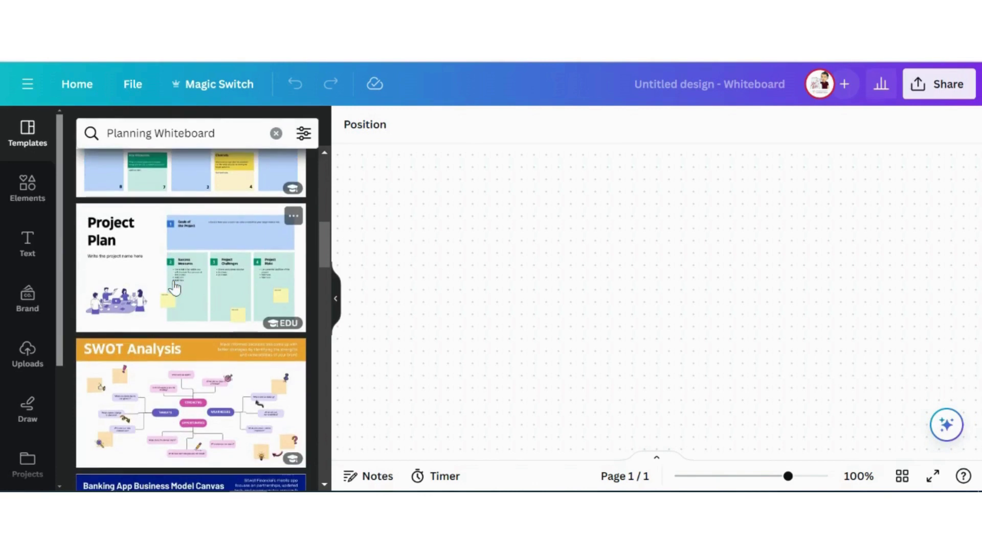
pyautogui.click(193, 280)
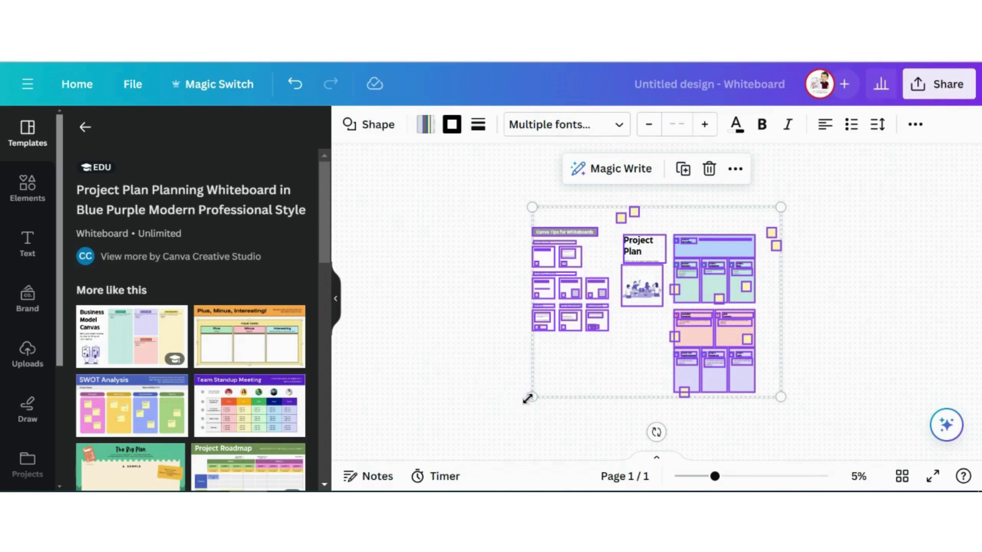
# Step: Enlarge the whole Project Plan template on the whiteboard
pyautogui.moveTo(532, 396); pyautogui.dragTo(437, 453)
pyautogui.click(842, 343)
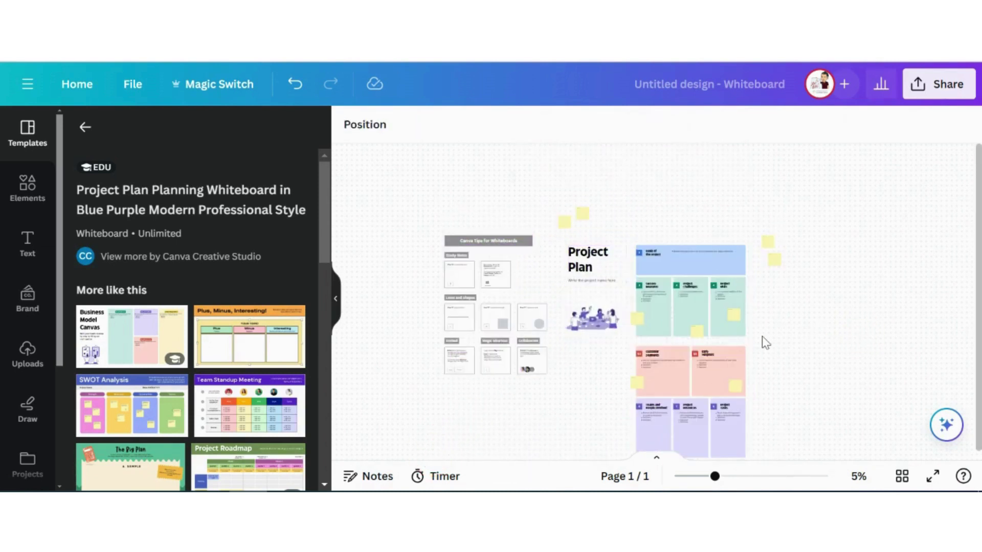
pyautogui.scroll(5, 762, 342)
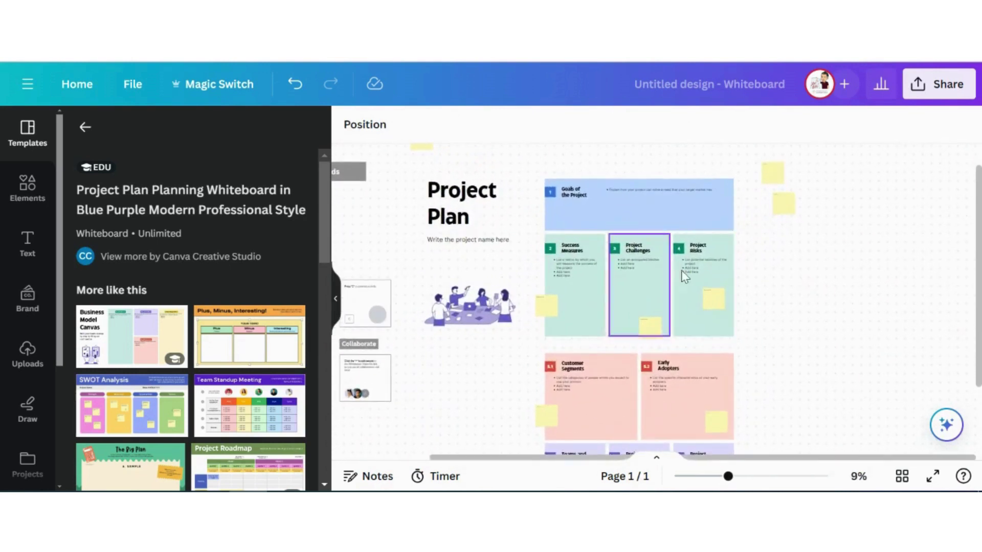
pyautogui.scroll(4, 724, 264)
pyautogui.scroll(1, 724, 265)
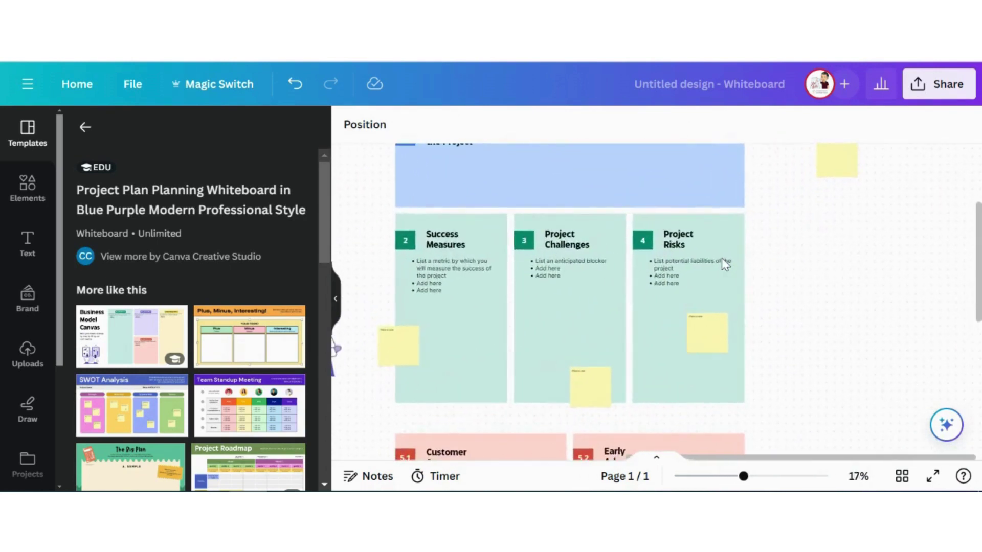
pyautogui.scroll(3, 723, 263)
# Step: Duplicate the yellow sticky note and move the copy into the Goals of the Project box
pyautogui.click(821, 233)
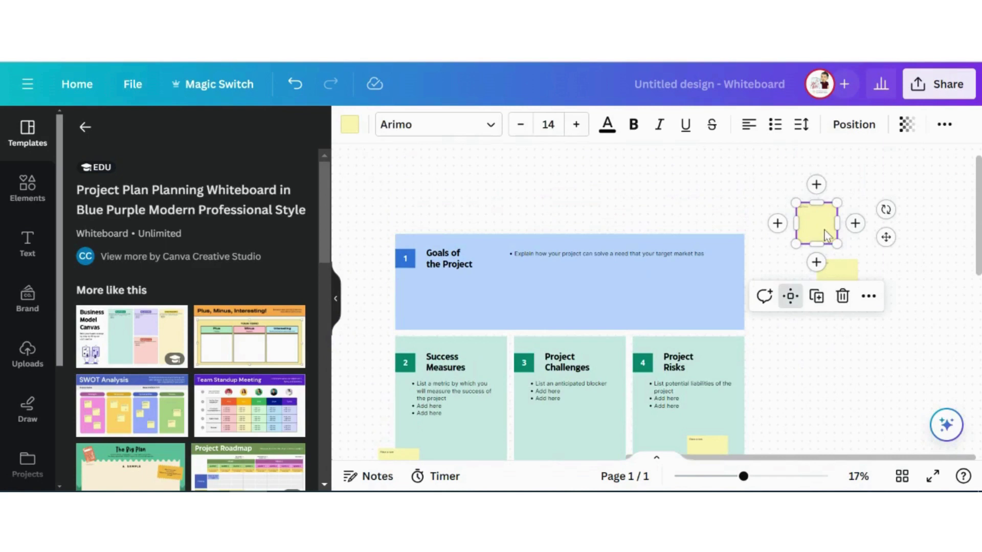
pyautogui.click(817, 296)
pyautogui.moveTo(817, 226); pyautogui.dragTo(511, 283)
pyautogui.click(580, 254)
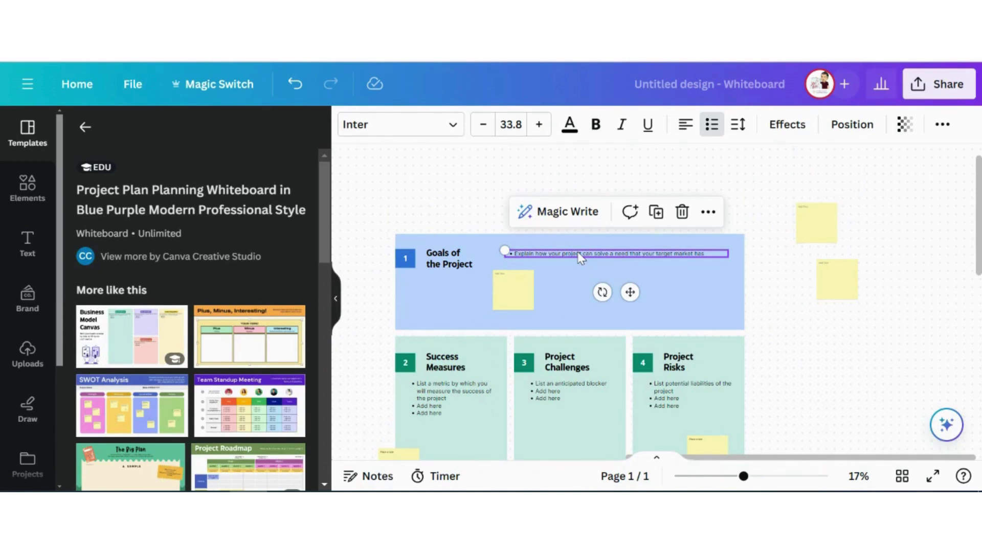
# Step: Apply Magic Write's Rewrite to the Goals of the Project bullet text
pyautogui.click(509, 288)
pyautogui.click(601, 302)
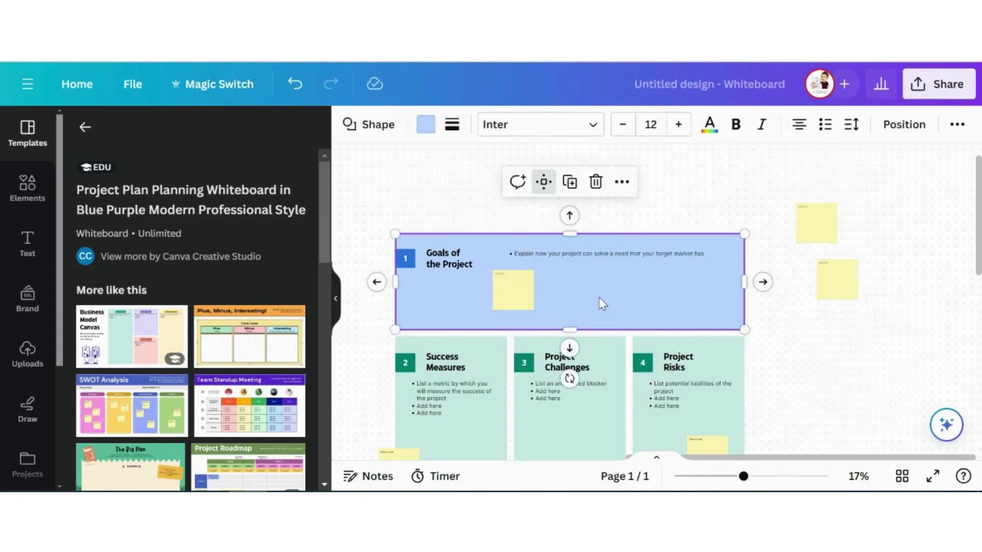
pyautogui.click(574, 253)
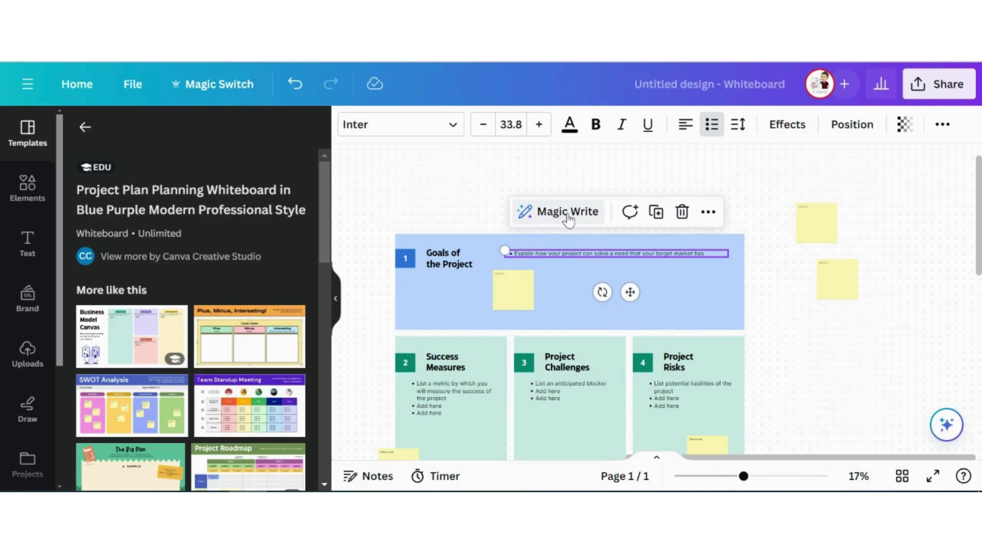
pyautogui.click(569, 216)
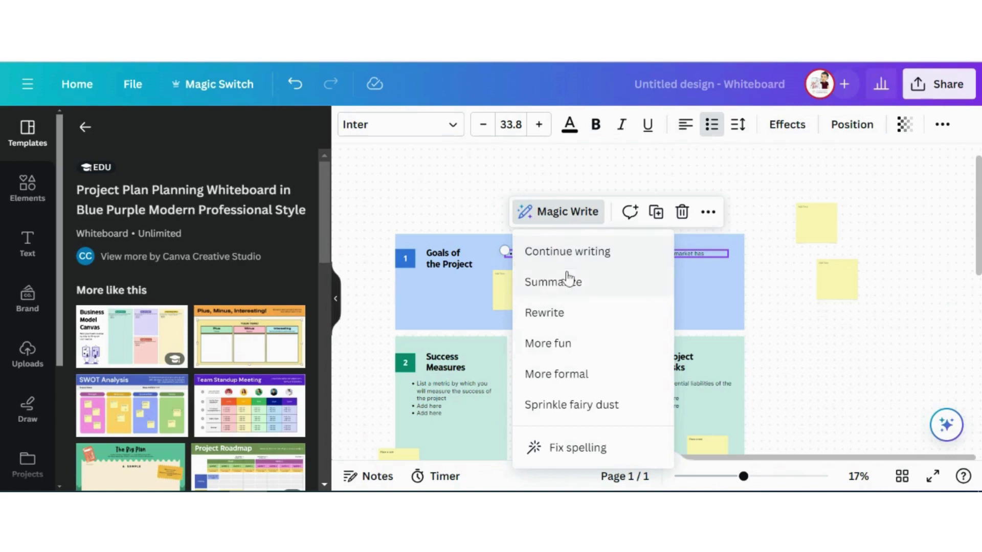
pyautogui.click(569, 322)
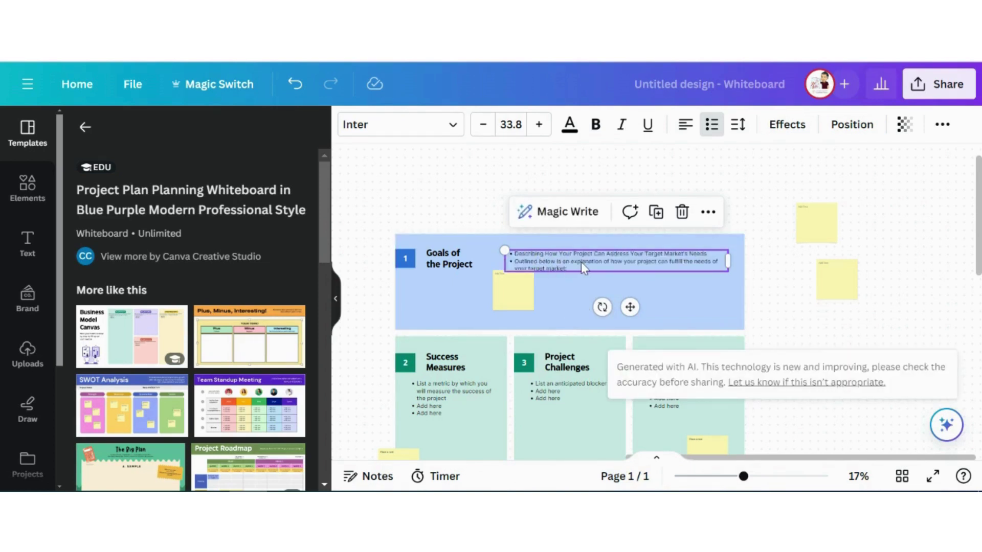
pyautogui.click(566, 287)
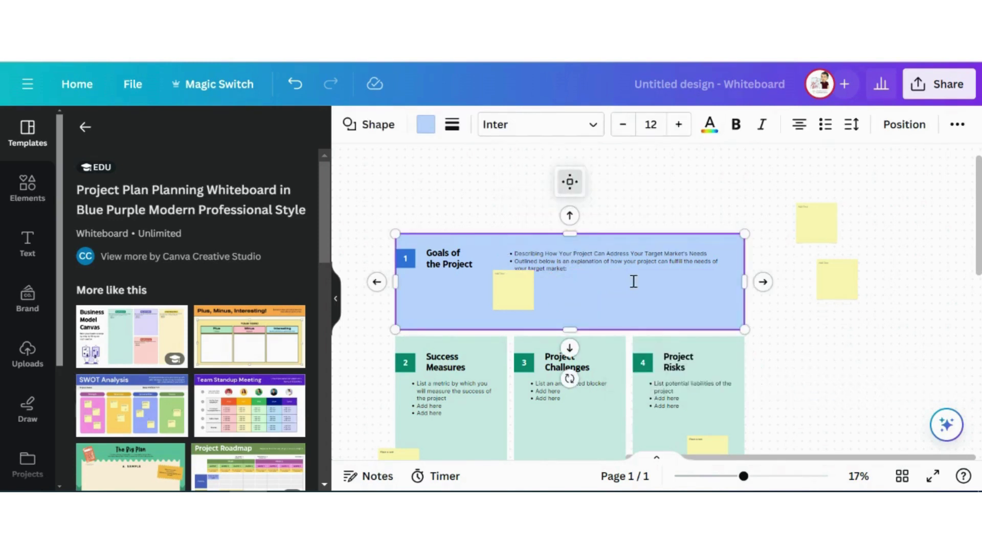